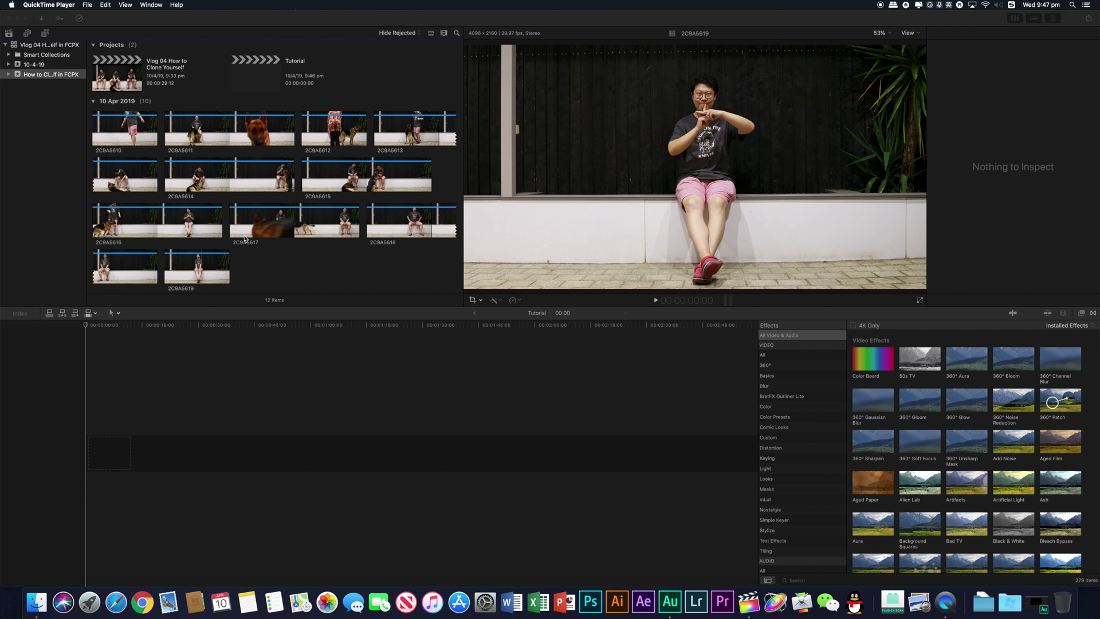
Step: Mark a start point midway through clip 2C9A5619 and place its final 21:10 at the beginning of the Tutorial timeline
{"action": "left_click", "coordinate": [211, 228]}
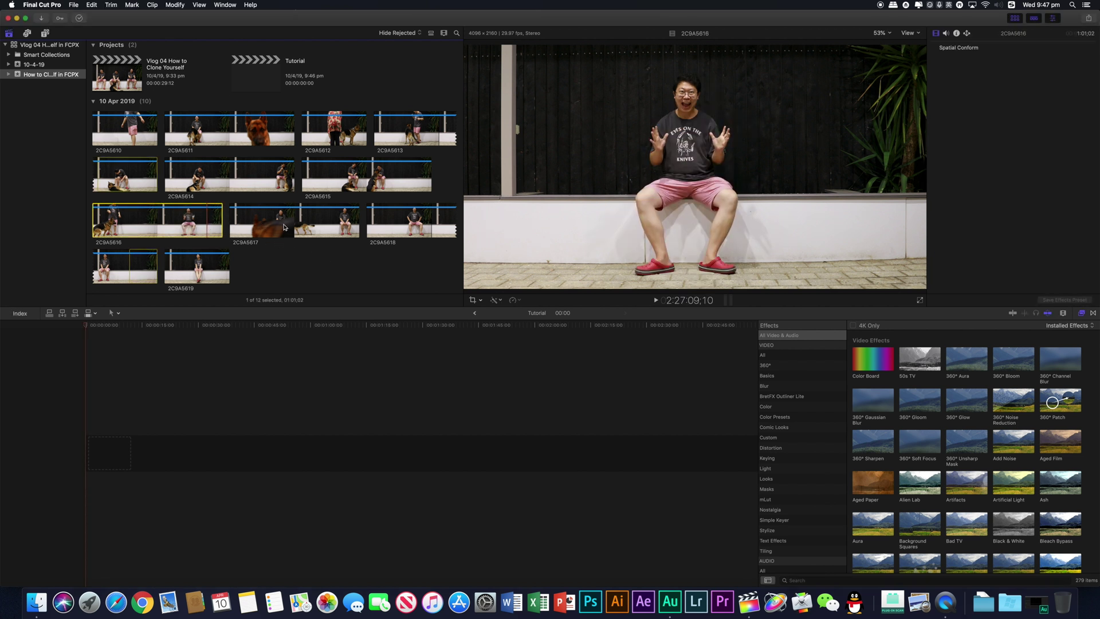
{"action": "left_click", "coordinate": [409, 224]}
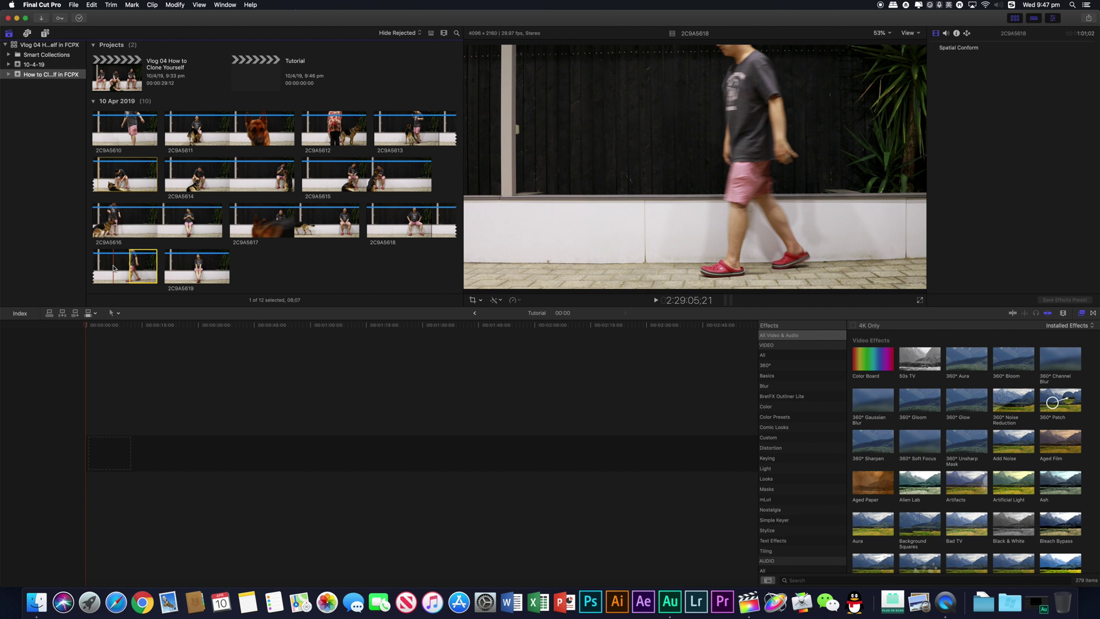
{"action": "left_click", "coordinate": [219, 279]}
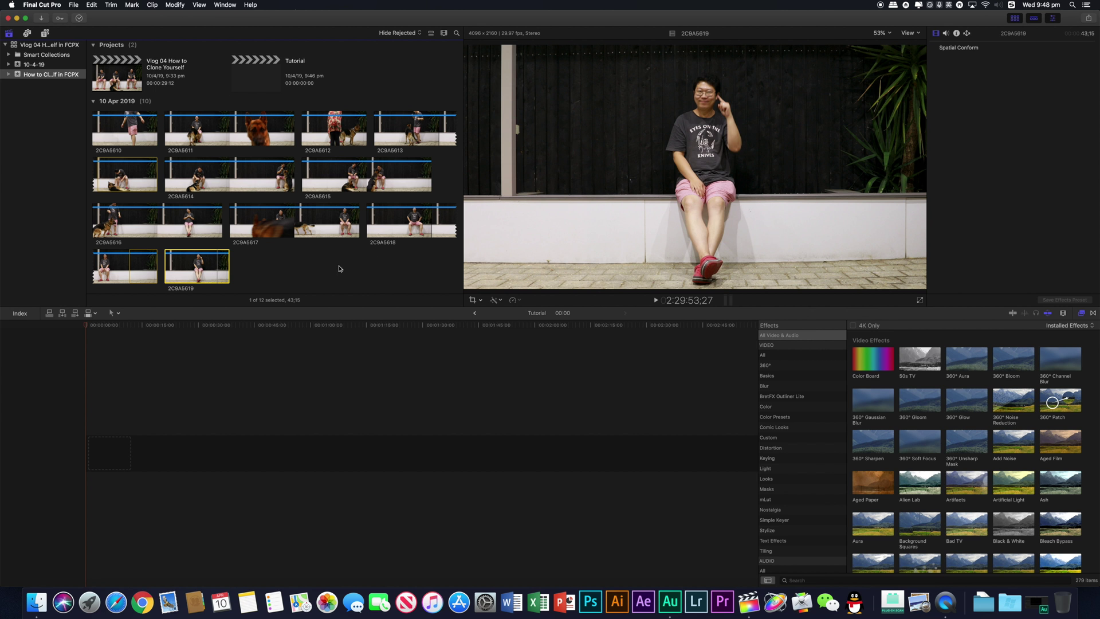
{"action": "left_click", "coordinate": [198, 222]}
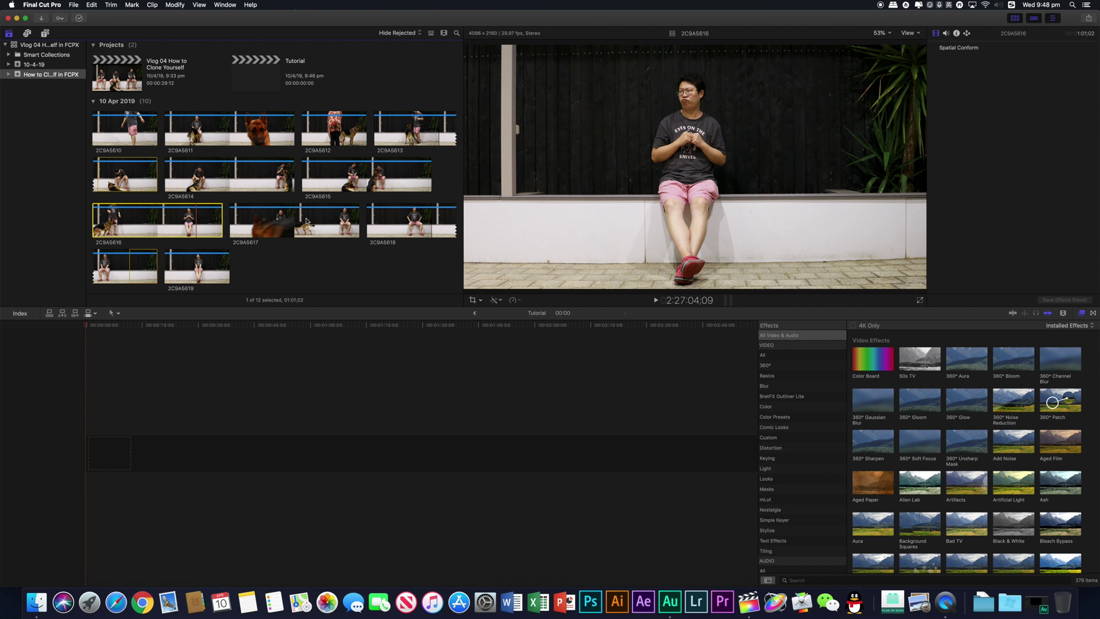
{"action": "left_click", "coordinate": [192, 259]}
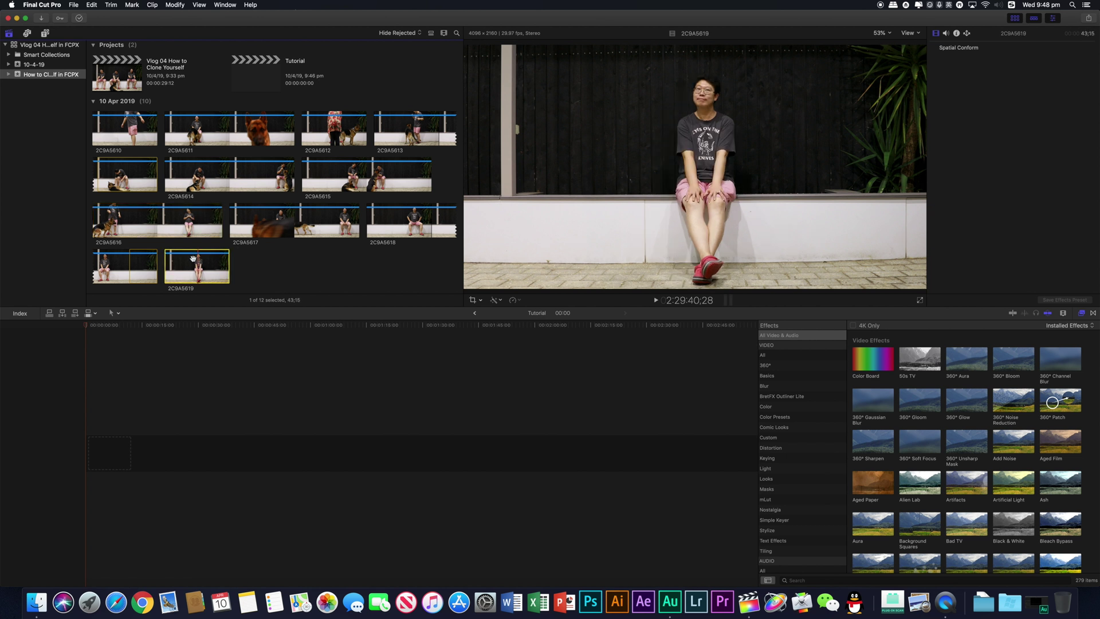
{"action": "key", "text": "i"}
{"action": "left_click_drag", "start_coordinate": [208, 267], "coordinate": [123, 453]}
{"action": "key", "text": "super+6"}
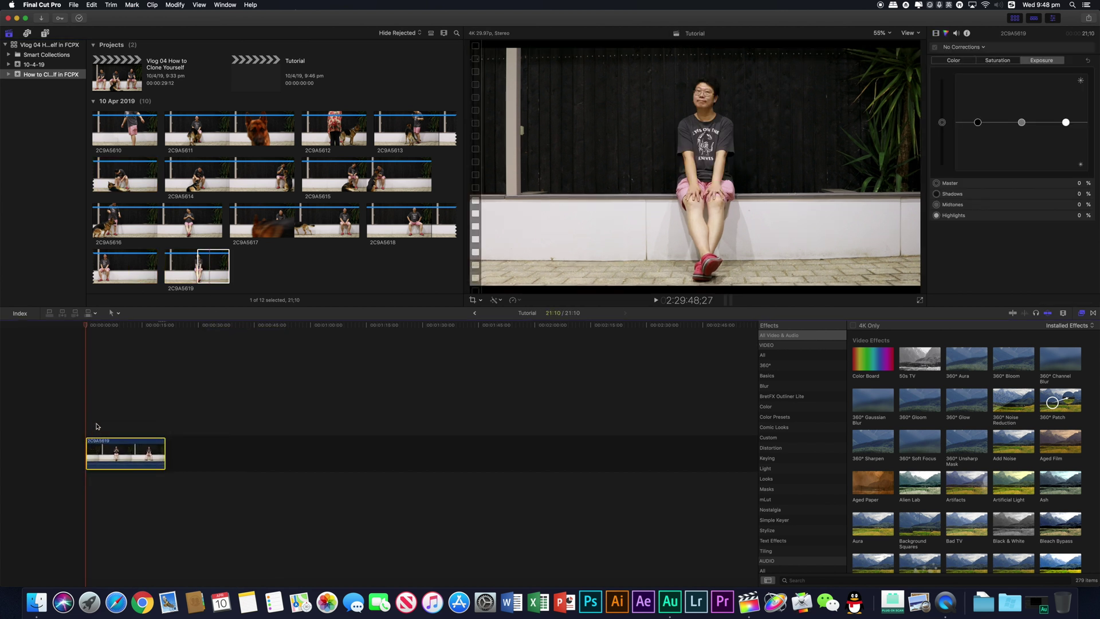
Step: Play the timeline clip up to 3:08 and cut it in two there with the Blade tool
{"action": "key", "text": "space"}
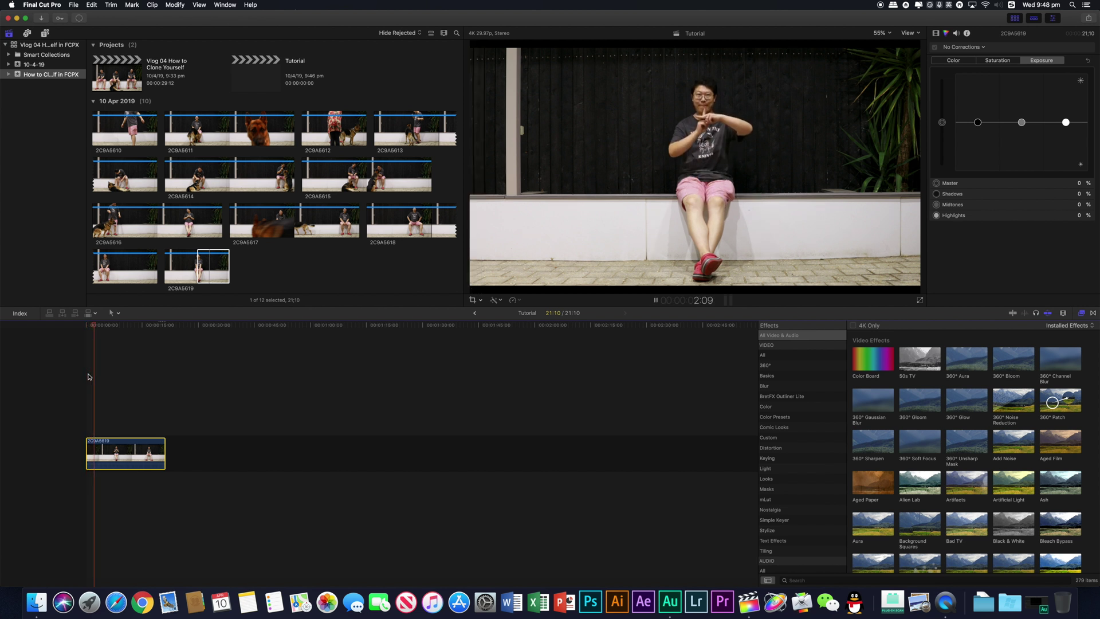
{"action": "key", "text": "space"}
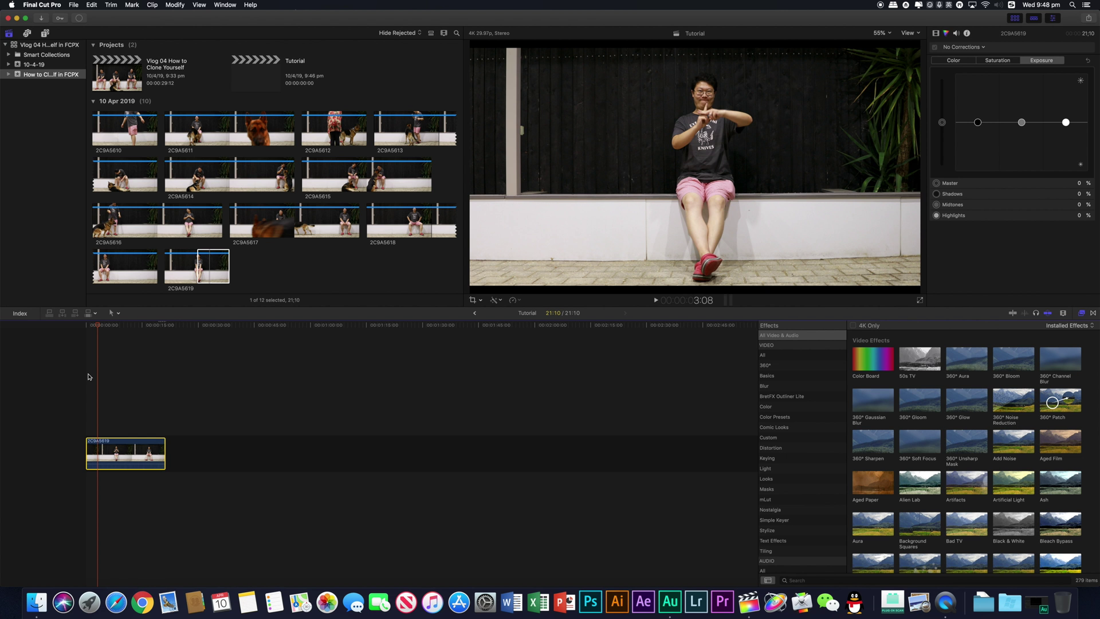
{"action": "key", "text": "b"}
{"action": "left_click", "coordinate": [101, 450]}
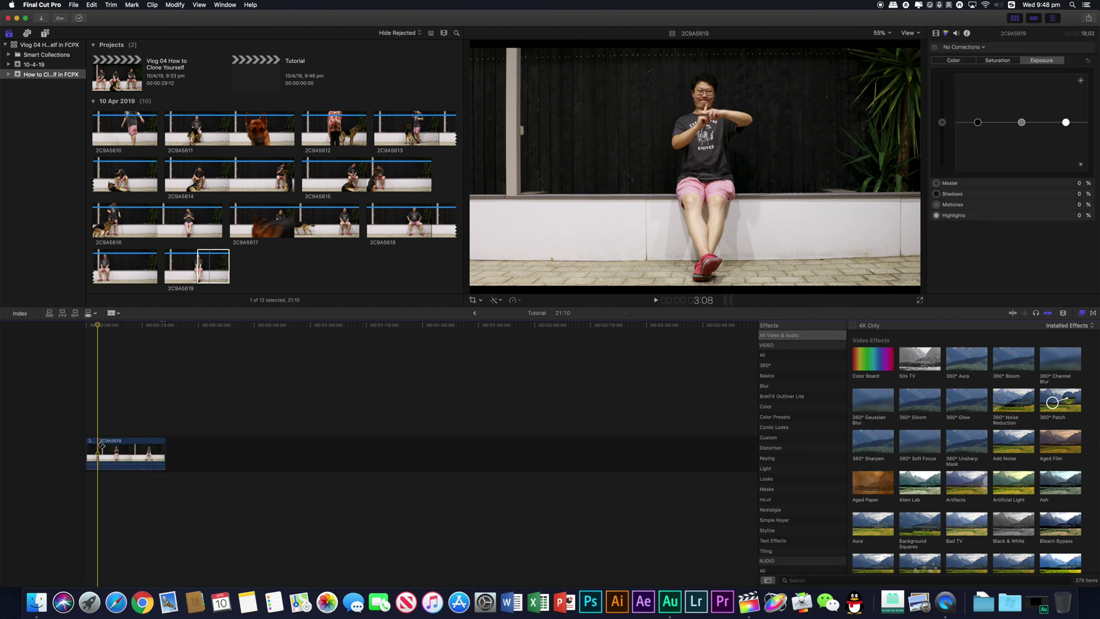
Step: Crop the short opening segment before the cut to a tighter frame around the seated man, using the Crop mode
{"action": "key", "text": "a"}
{"action": "left_click", "coordinate": [93, 442]}
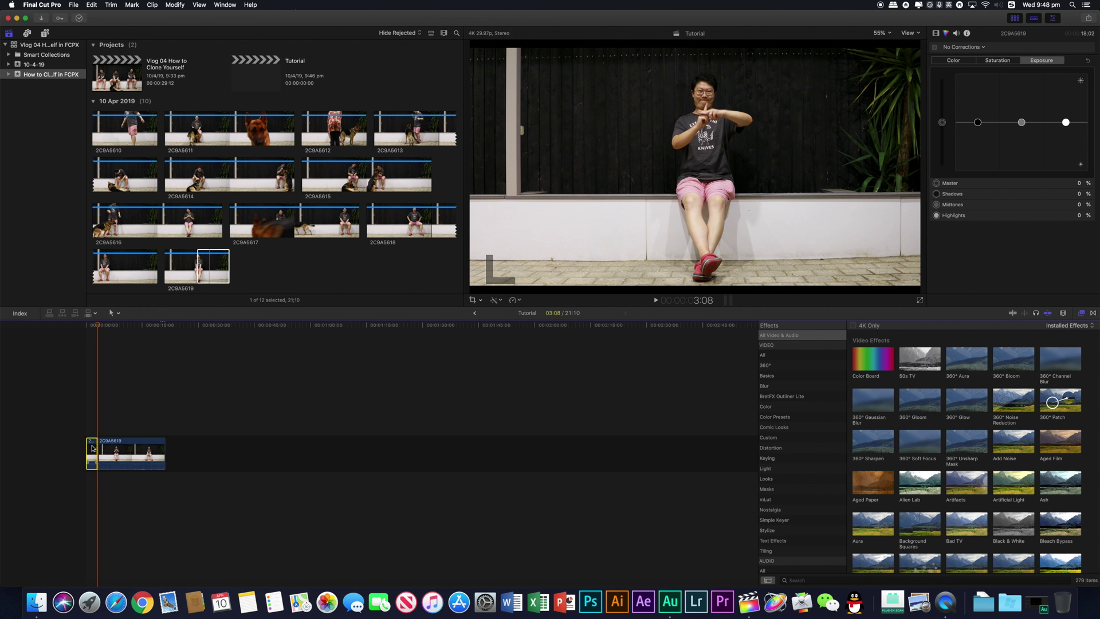
{"action": "left_click", "coordinate": [474, 301]}
{"action": "left_click", "coordinate": [473, 300]}
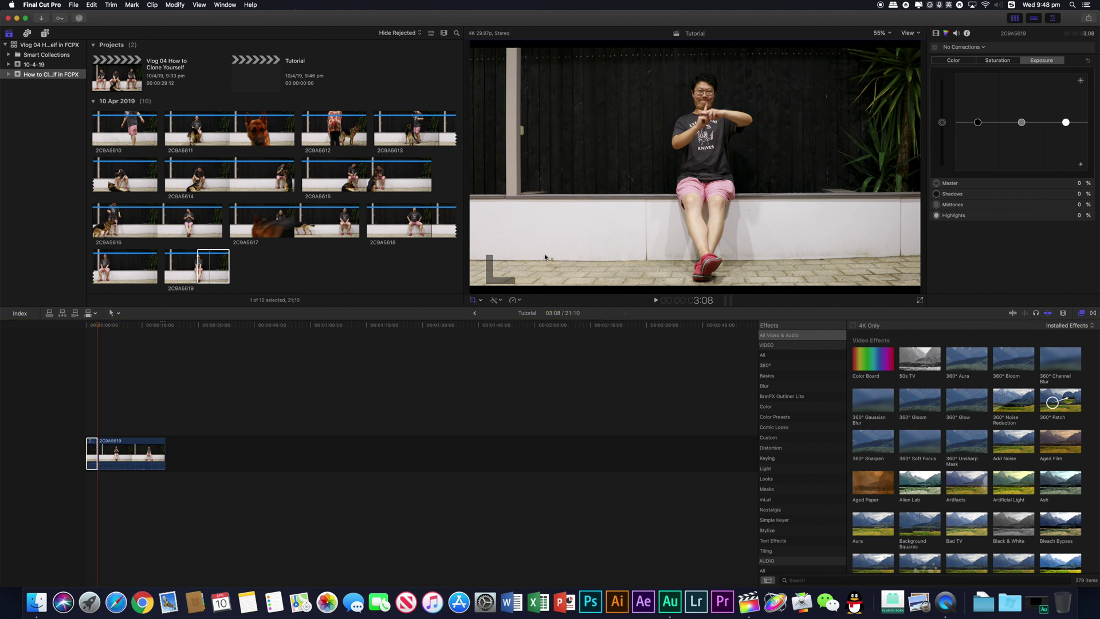
{"action": "left_click", "coordinate": [100, 451]}
{"action": "left_click", "coordinate": [90, 451]}
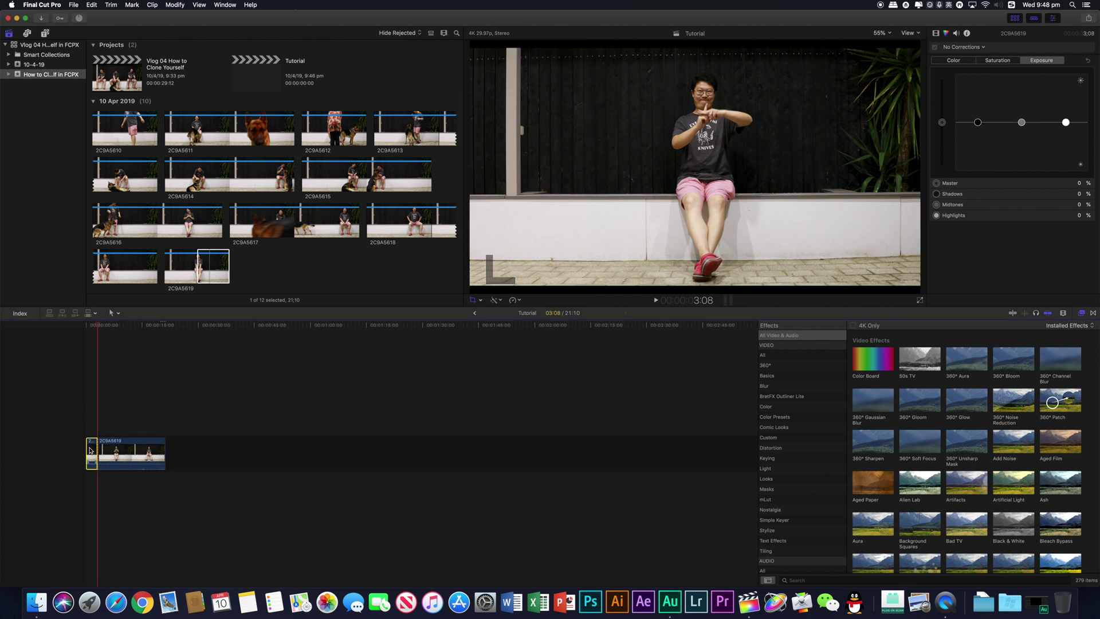
{"action": "left_click", "coordinate": [486, 211]}
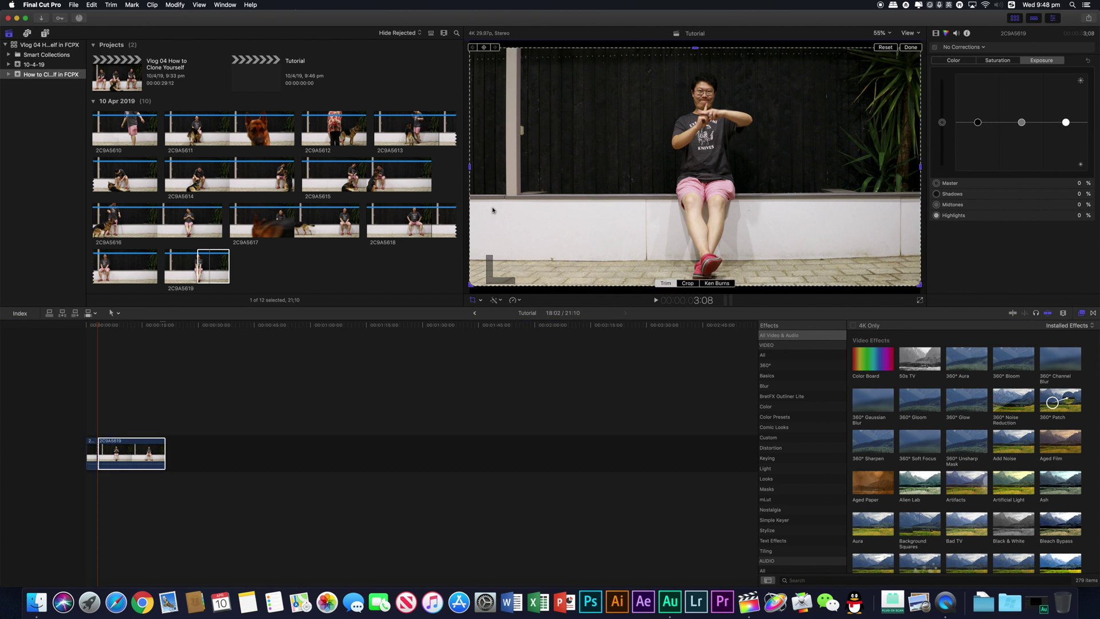
{"action": "left_click", "coordinate": [91, 429]}
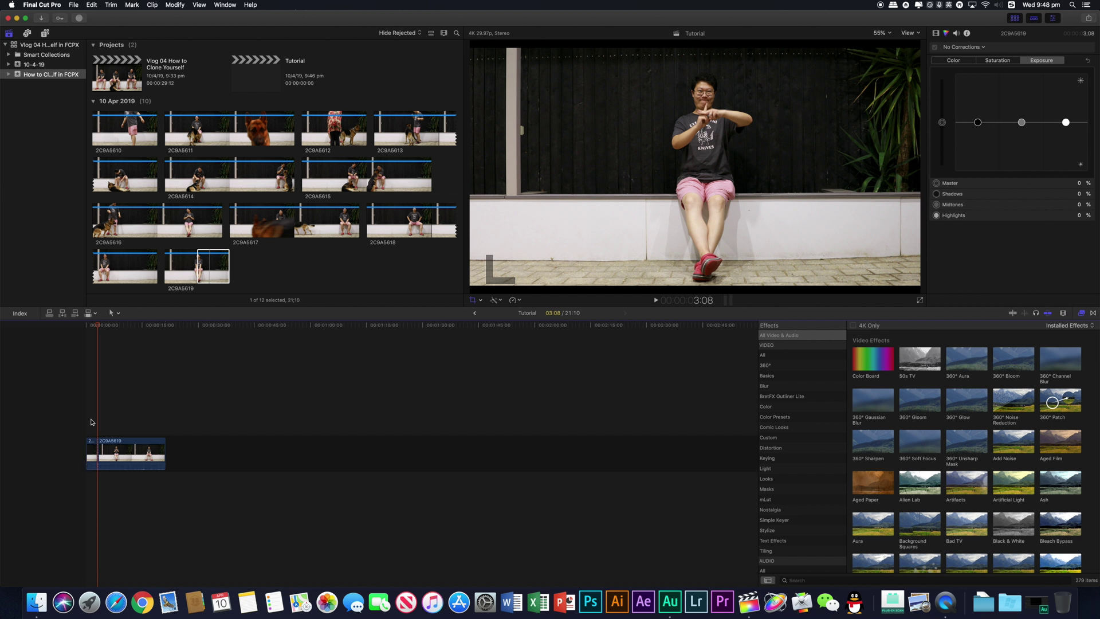
{"action": "left_click", "coordinate": [93, 446]}
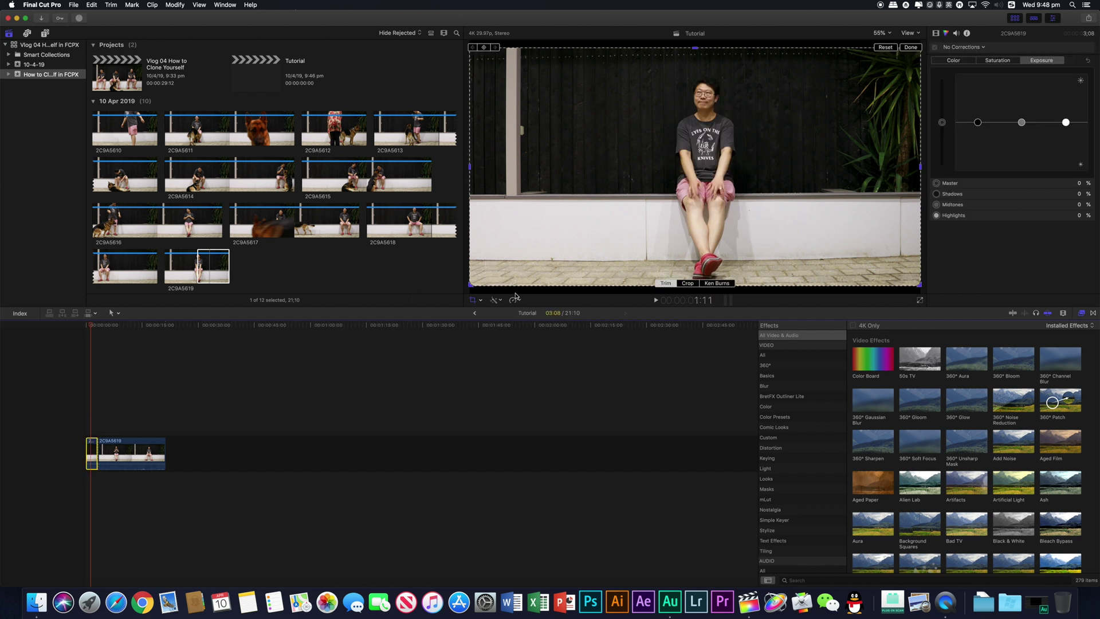
{"action": "left_click", "coordinate": [688, 285]}
{"action": "left_click", "coordinate": [674, 283]}
{"action": "left_click_drag", "start_coordinate": [490, 285], "coordinate": [596, 242]}
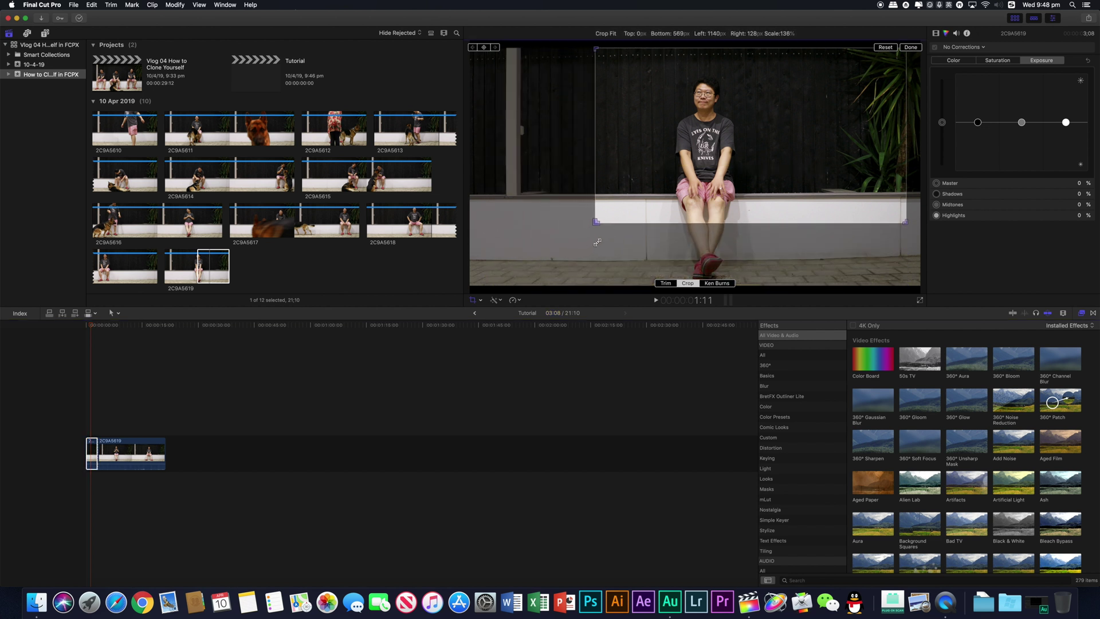
{"action": "left_click_drag", "start_coordinate": [817, 127], "coordinate": [774, 139]}
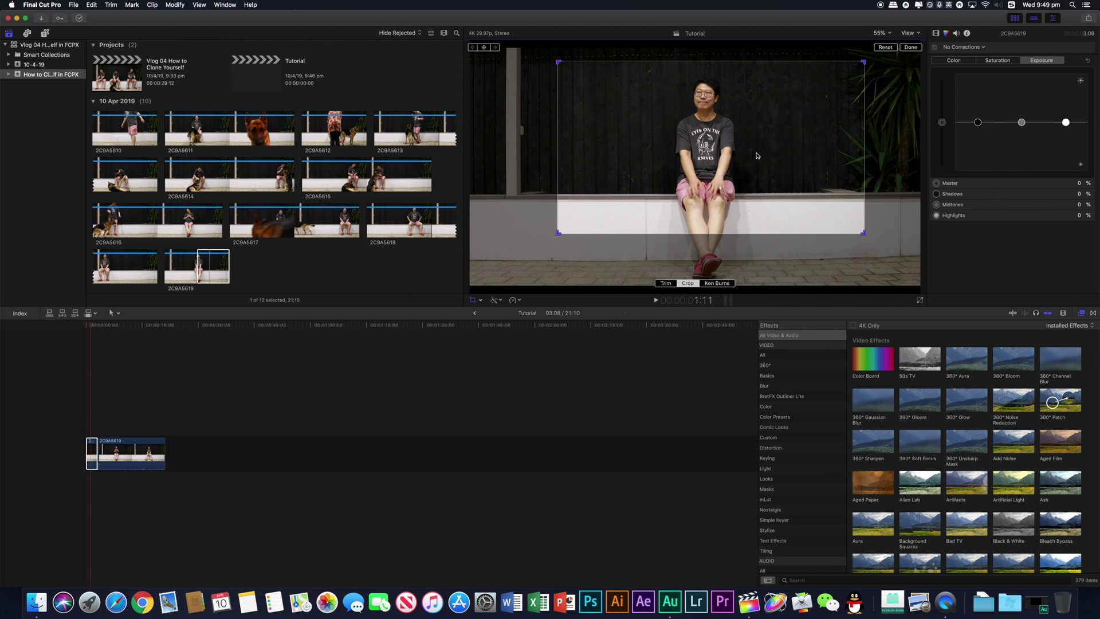
{"action": "left_click", "coordinate": [910, 47]}
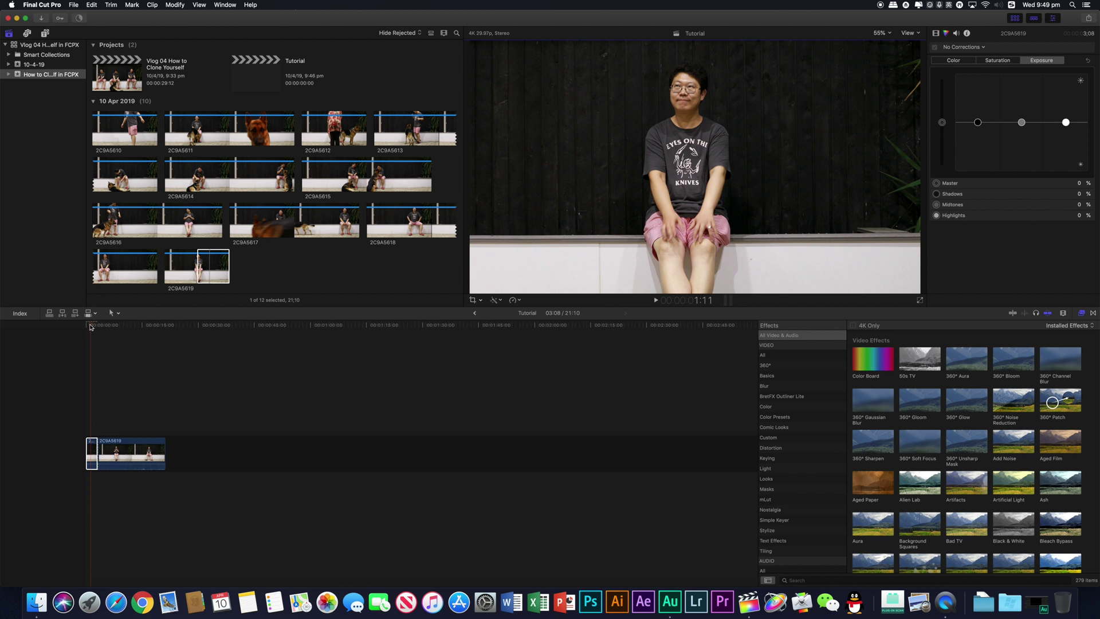
Step: Play back the change from the cropped opening to the wide shot and return the playhead to the cut at 3:08
{"action": "key", "text": "space"}
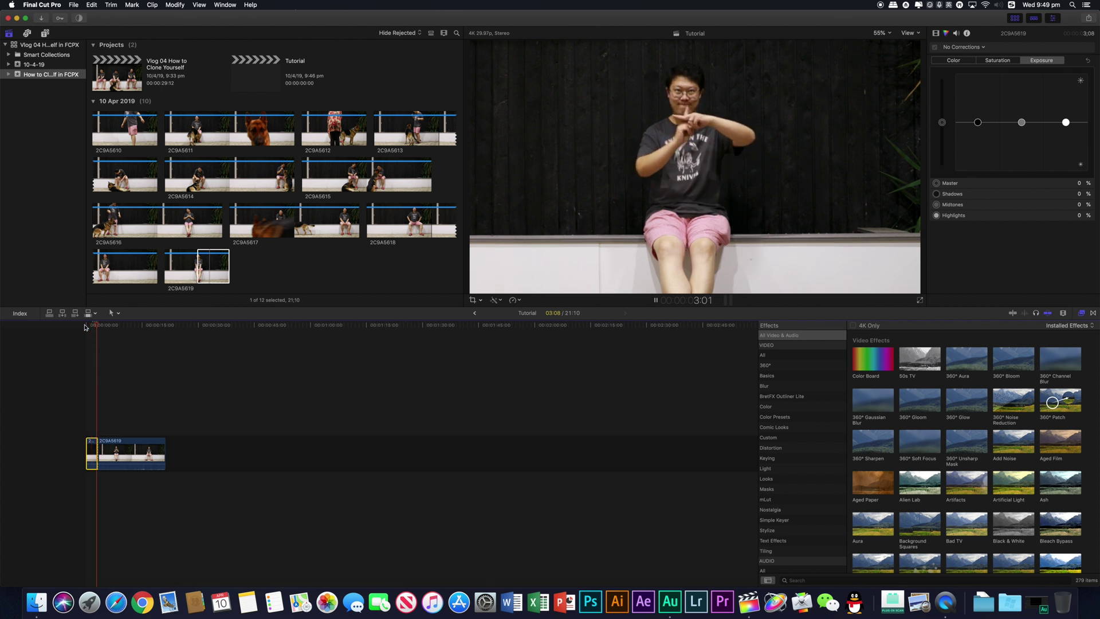
{"action": "key", "text": "space"}
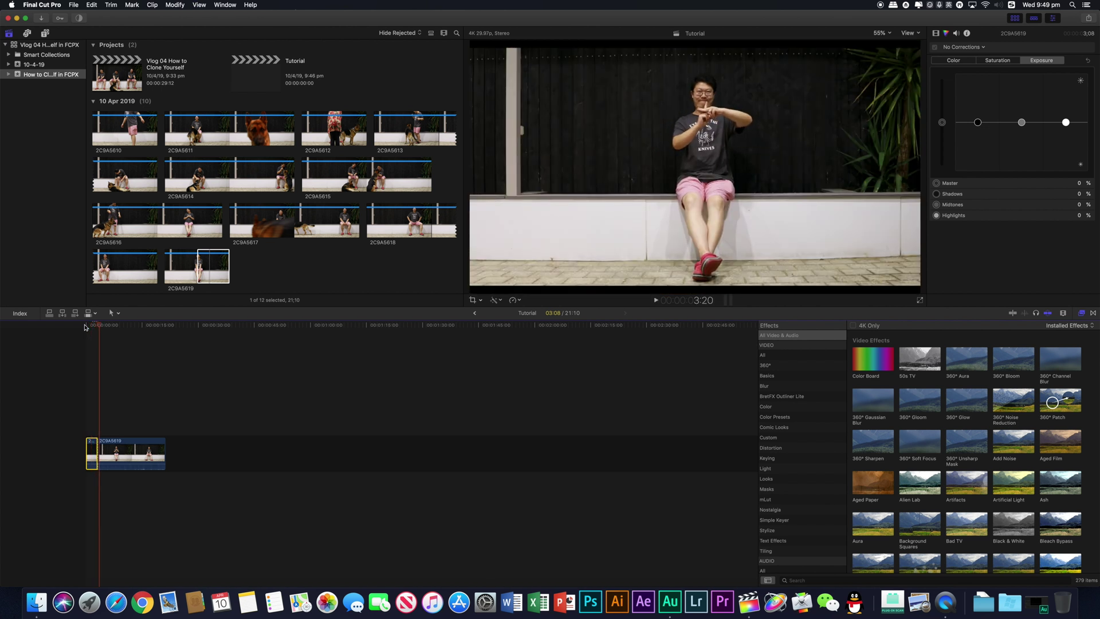
{"action": "left_click", "coordinate": [98, 328]}
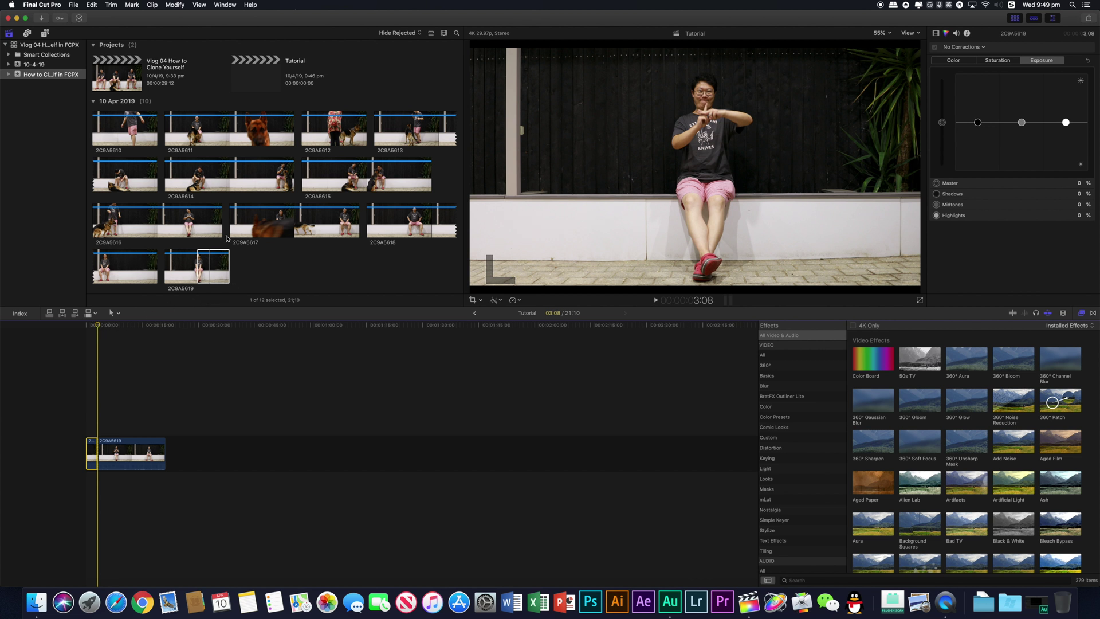
Step: Mark the last 15:04 of clip 2C9A5615 and connect it above the main clip at 3:08
{"action": "left_click", "coordinate": [387, 188]}
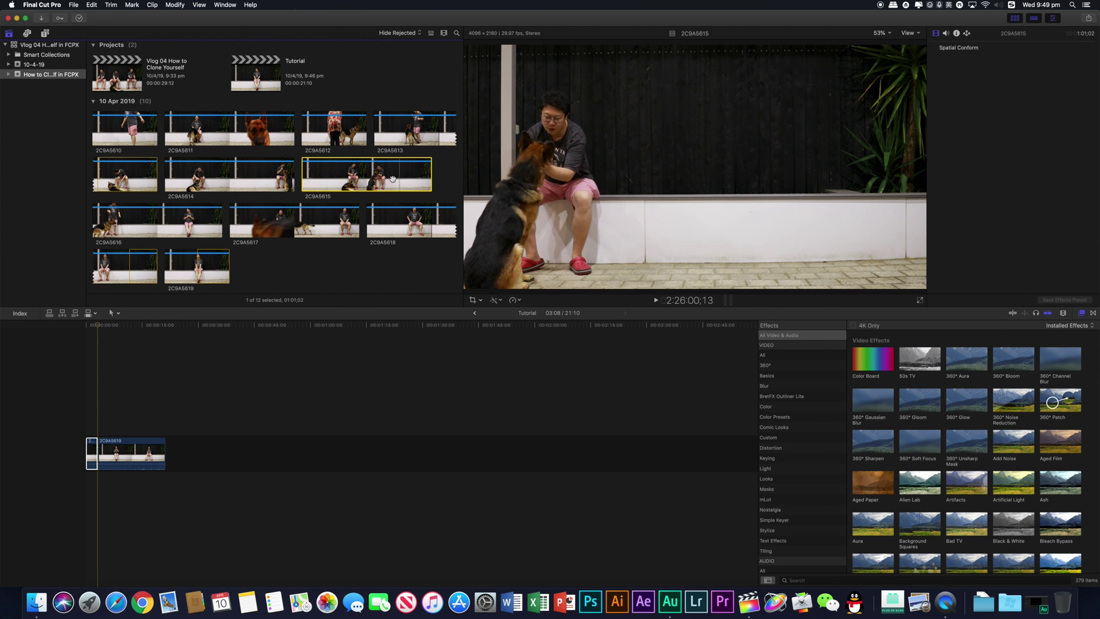
{"action": "key", "text": "i"}
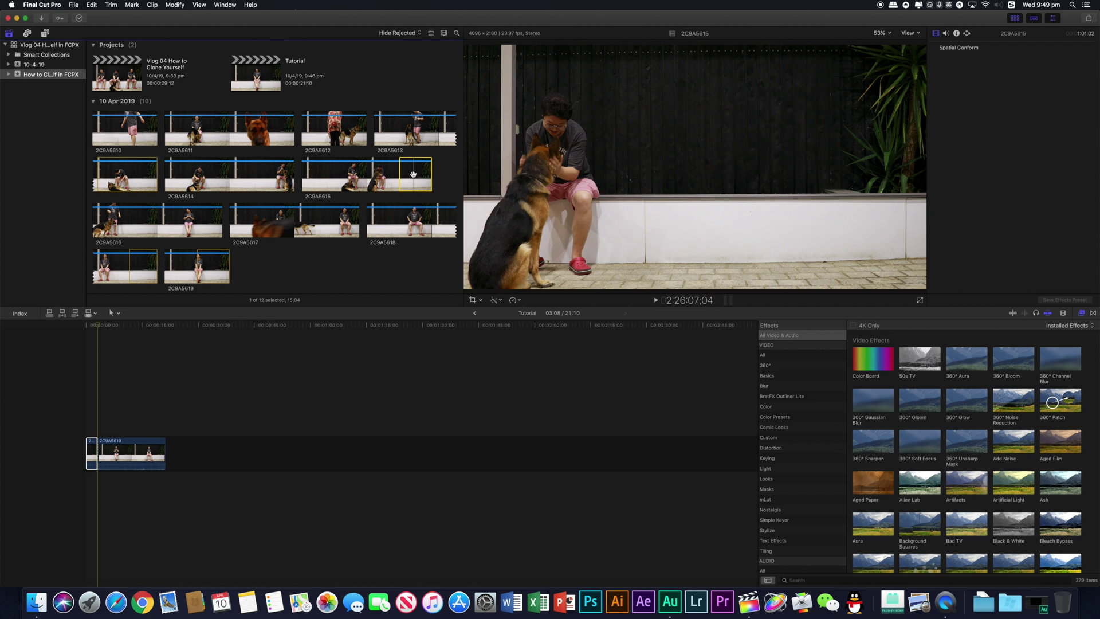
{"action": "left_click_drag", "start_coordinate": [413, 174], "coordinate": [101, 427]}
{"action": "key", "text": "super+6"}
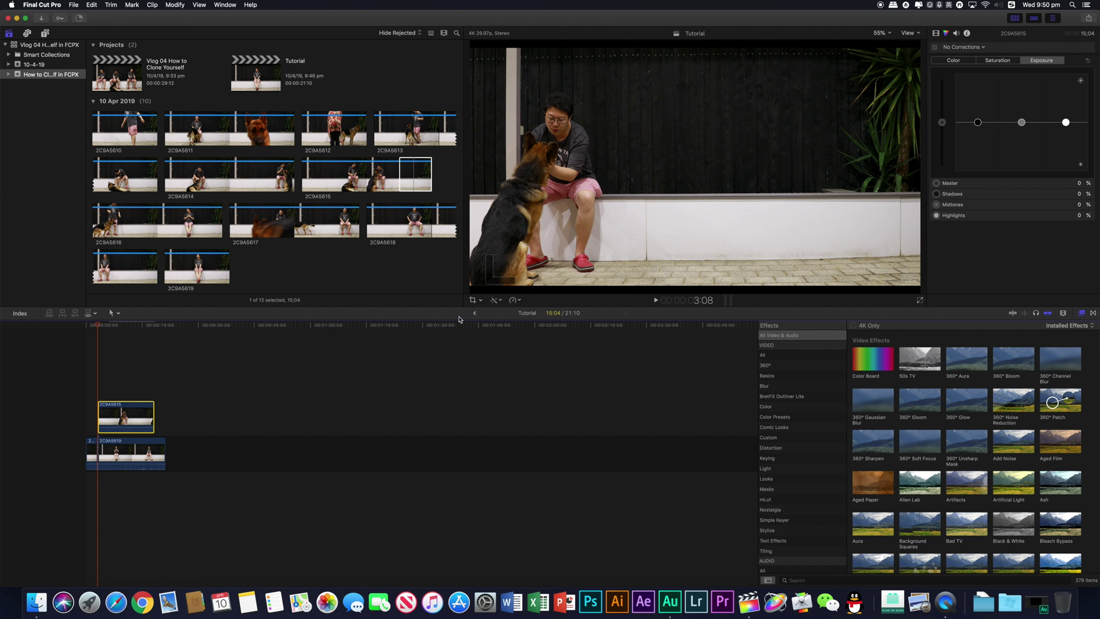
Step: Trim the connected clip's right side by about 2528 px so the man on the main clip shows beside the man with the dog
{"action": "left_click", "coordinate": [473, 301]}
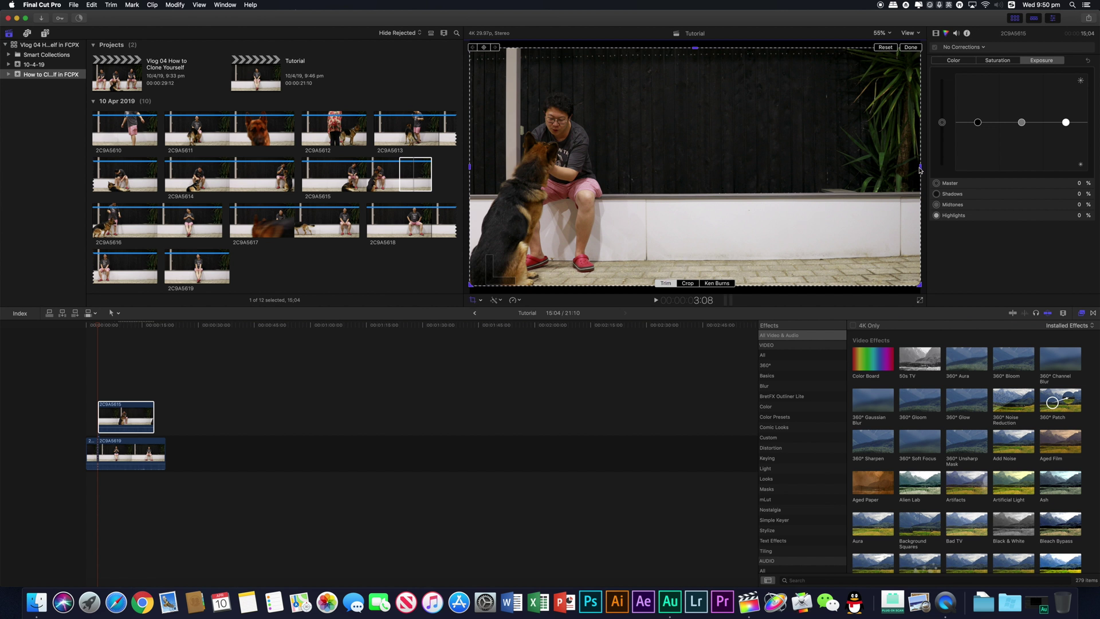
{"action": "left_click_drag", "start_coordinate": [921, 170], "coordinate": [643, 175]}
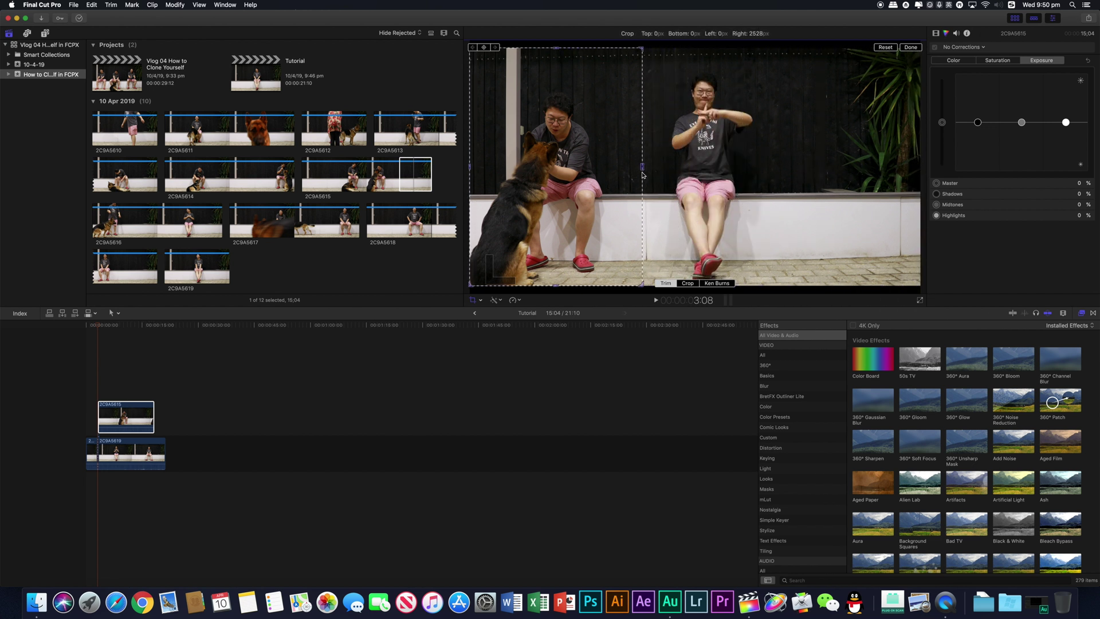
{"action": "left_click_drag", "start_coordinate": [642, 175], "coordinate": [643, 175]}
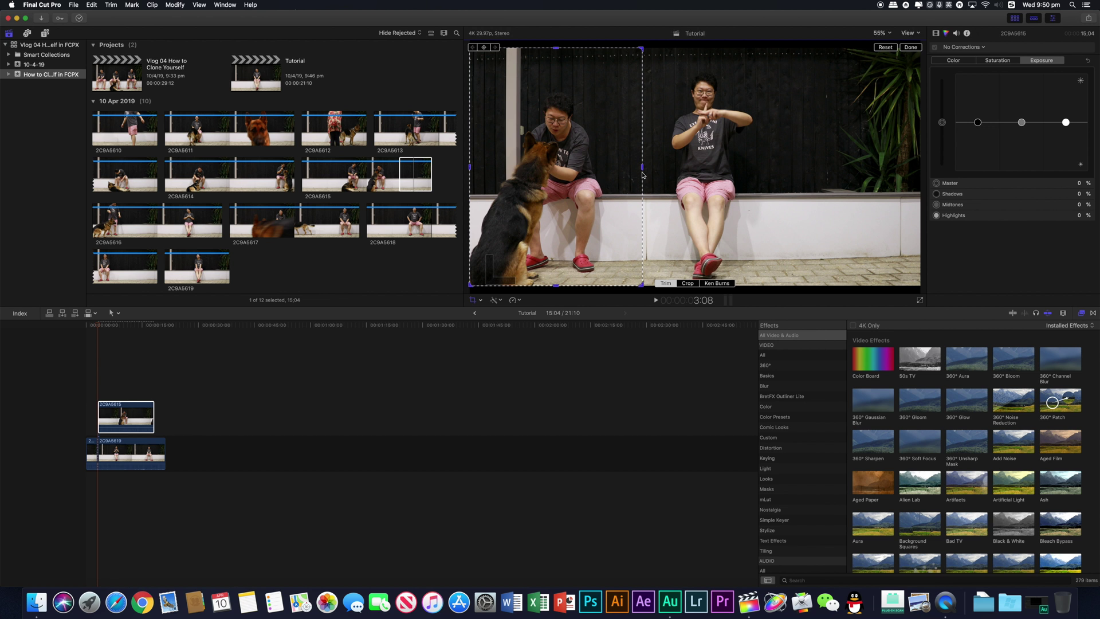
{"action": "left_click", "coordinate": [911, 48]}
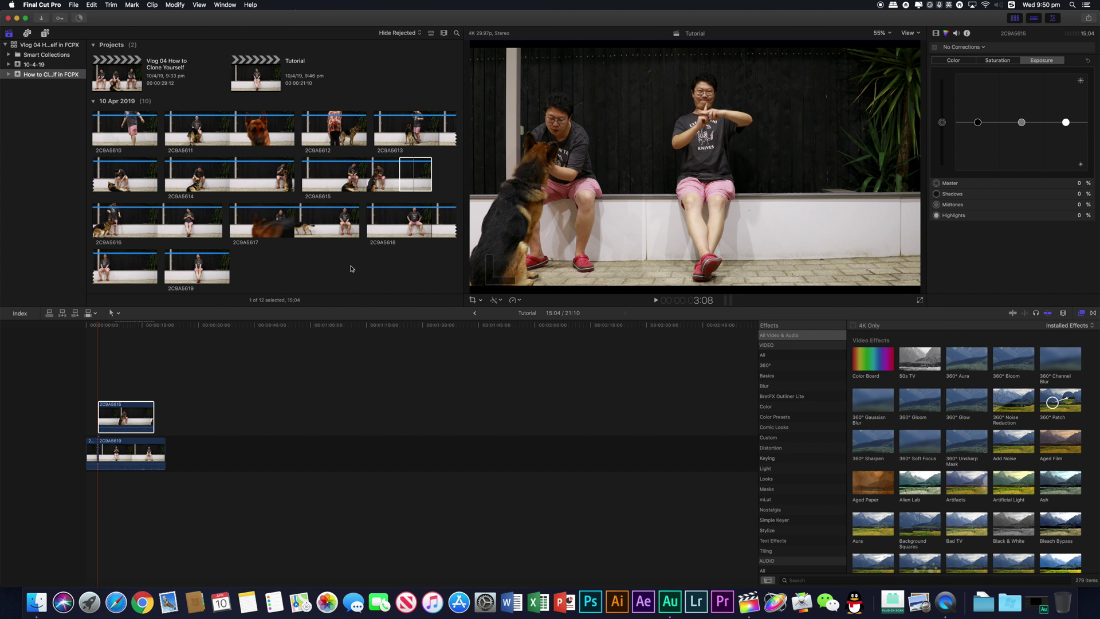
Step: Mark clip 2C9A5615 from 2:25:19;28 to about 2:25:29, stack that part on top at 3:08, and hide the effects browser
{"action": "left_click", "coordinate": [346, 181]}
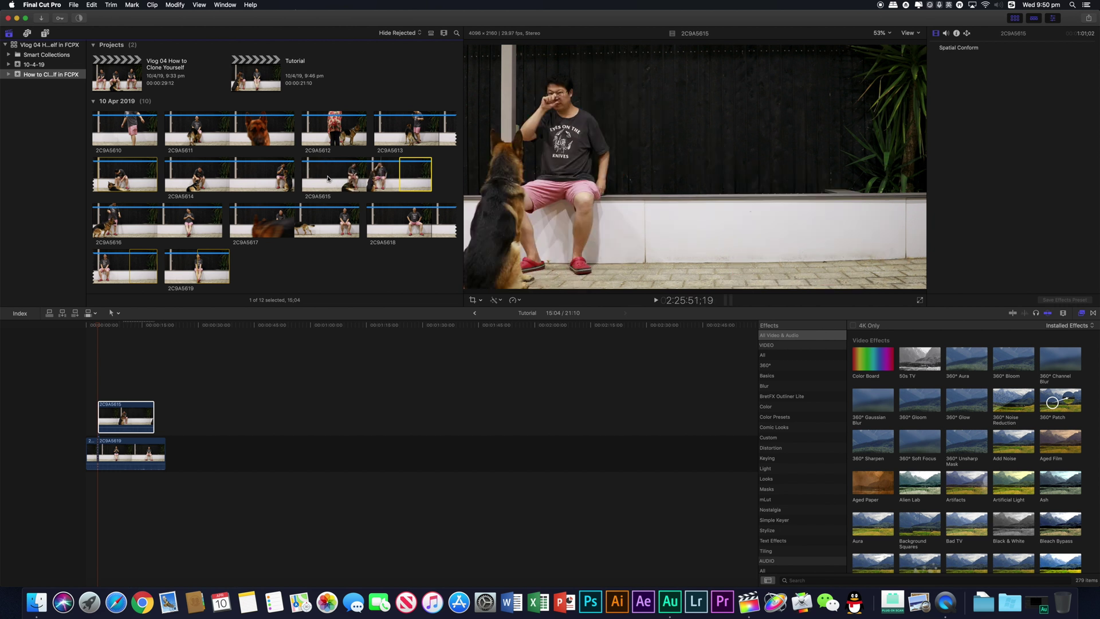
{"action": "left_click", "coordinate": [274, 175]}
{"action": "key", "text": "space"}
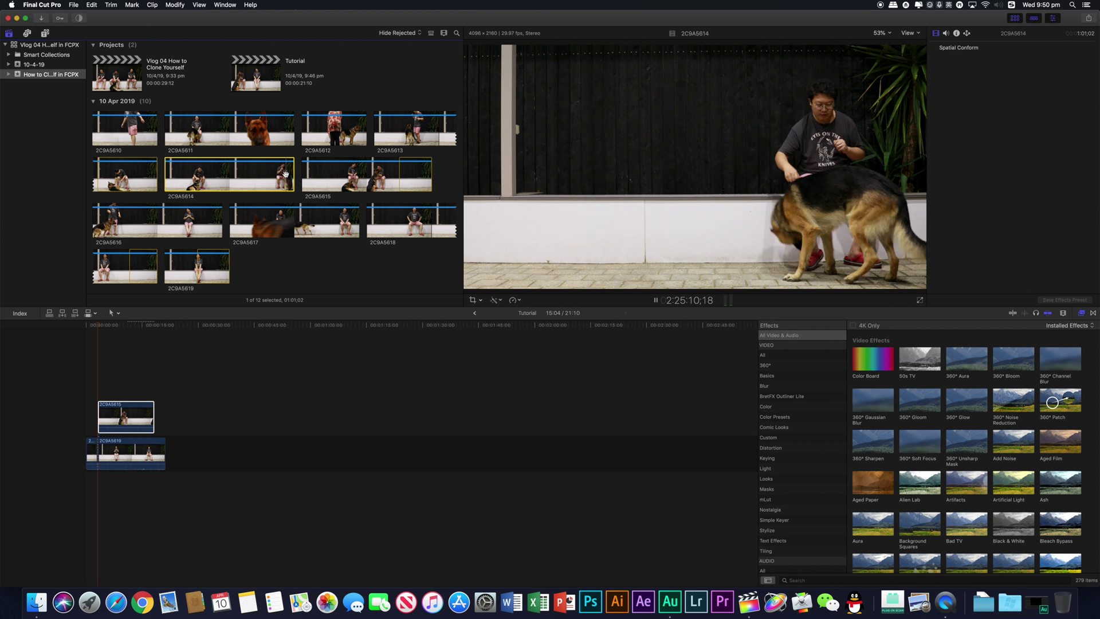
{"action": "left_click", "coordinate": [315, 178]}
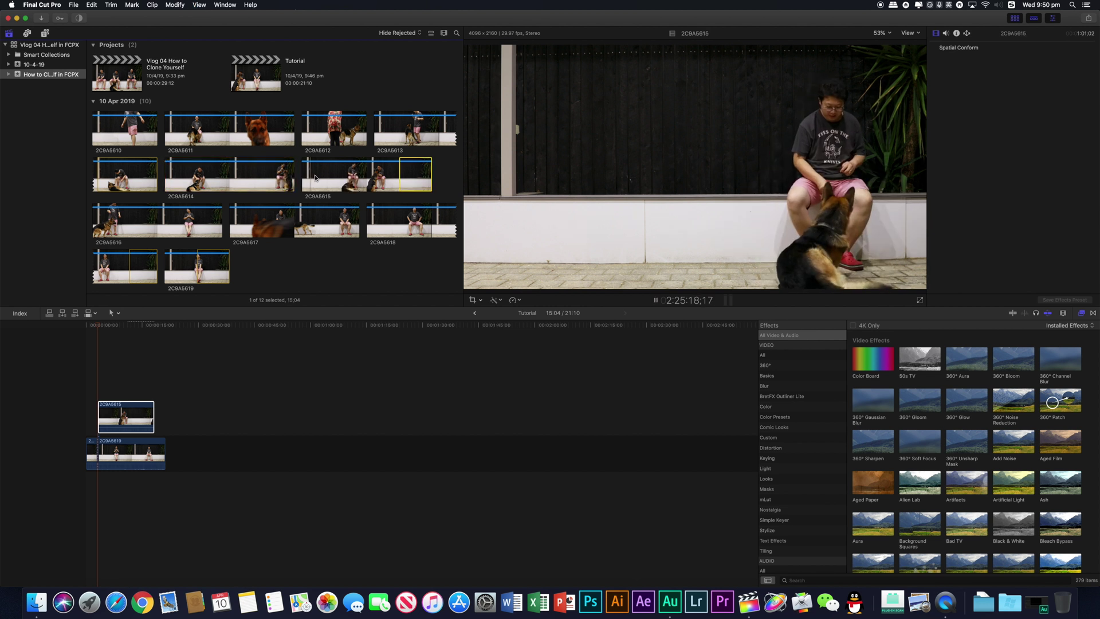
{"action": "key", "text": "space"}
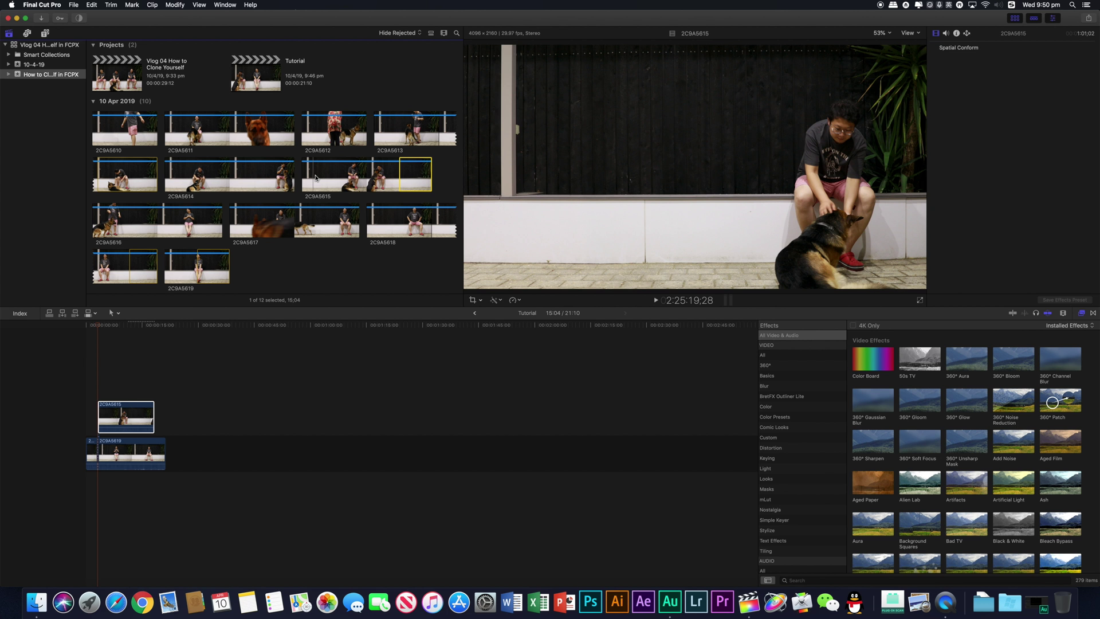
{"action": "key", "text": "i"}
{"action": "key", "text": "space"}
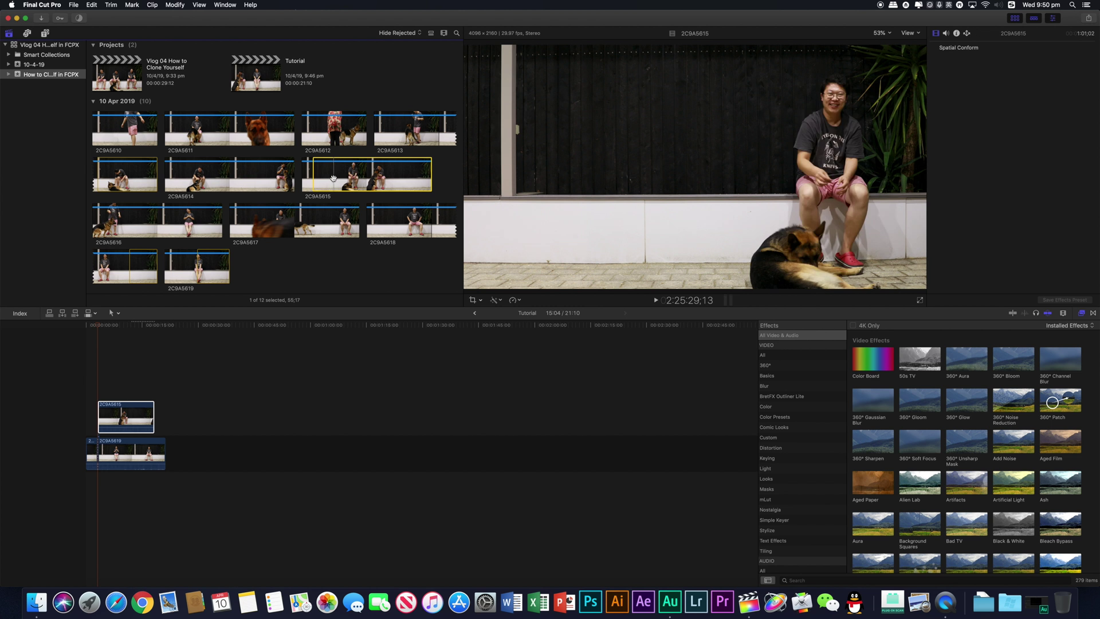
{"action": "key", "text": "o"}
{"action": "left_click_drag", "start_coordinate": [321, 172], "coordinate": [101, 390]}
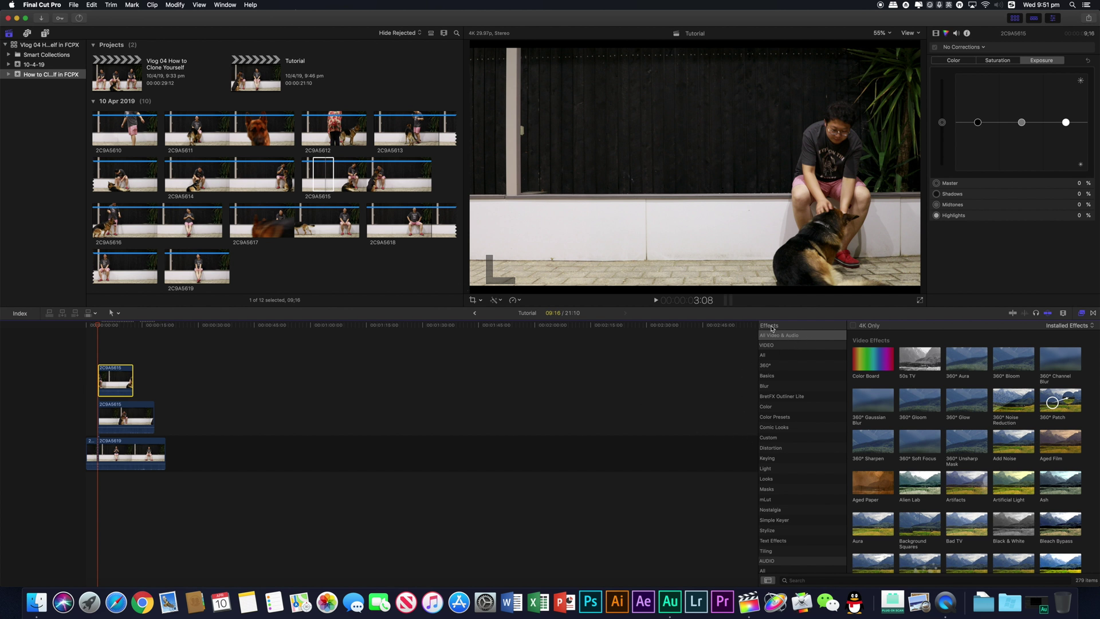
{"action": "left_click", "coordinate": [1081, 314]}
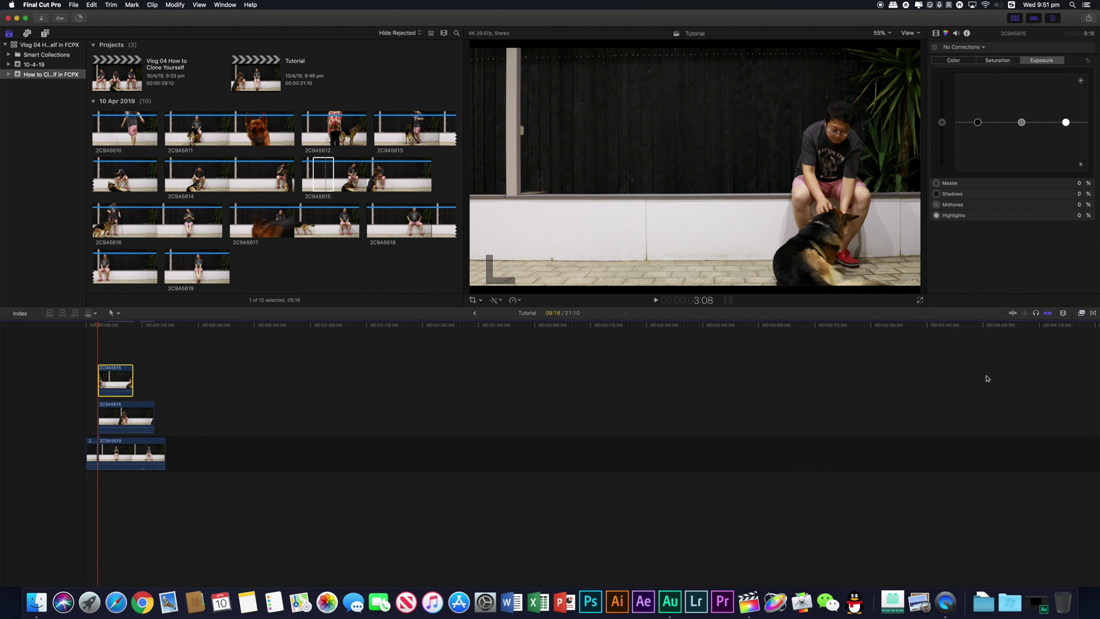
Step: Search the effects browser for "mask" and apply Shape Mask to the topmost 2C9A5615 clip
{"action": "key", "text": "super+5"}
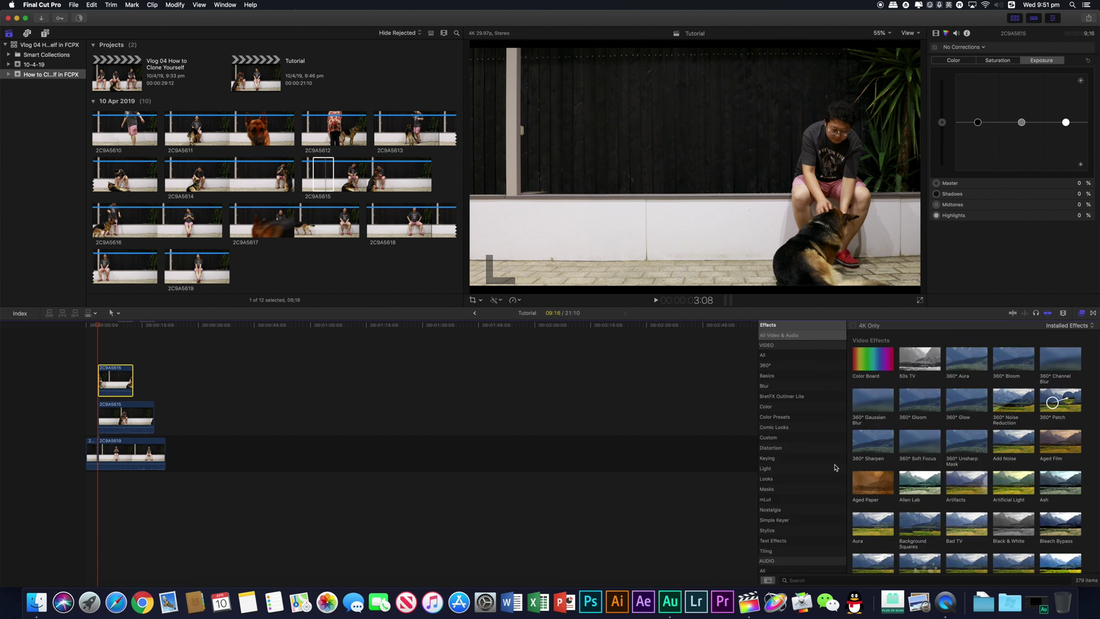
{"action": "left_click", "coordinate": [810, 580]}
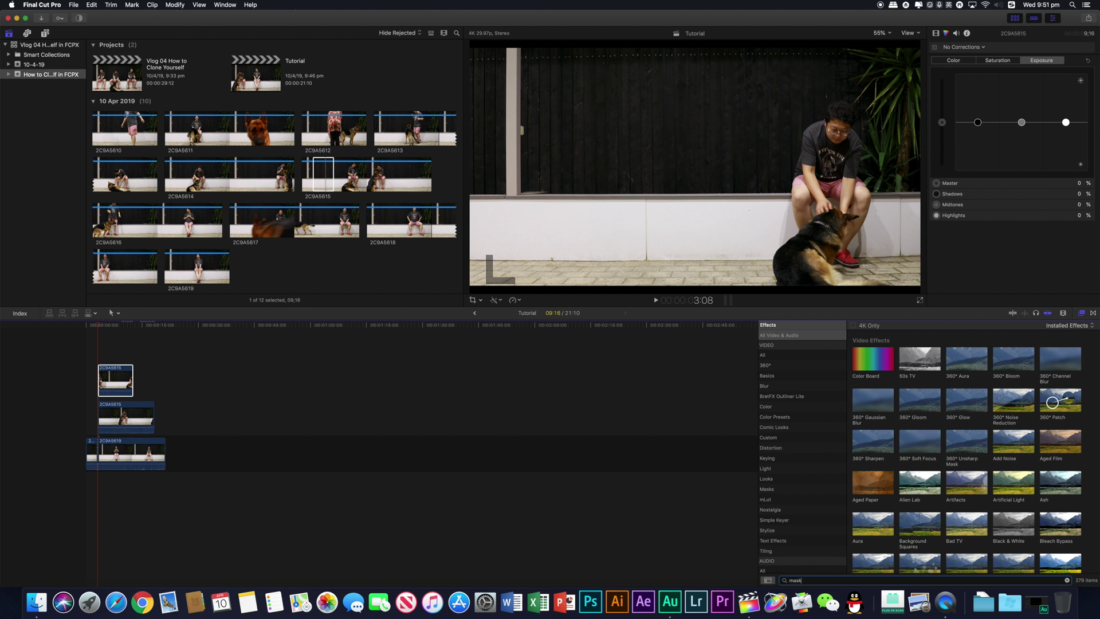
{"action": "key", "text": "Return"}
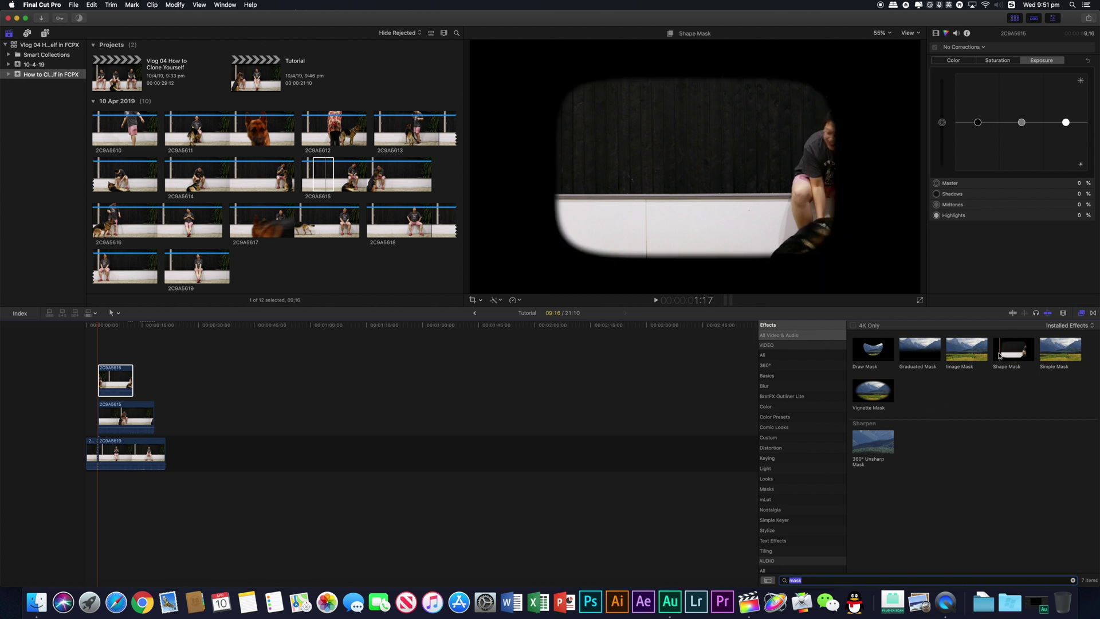
{"action": "left_click", "coordinate": [998, 349]}
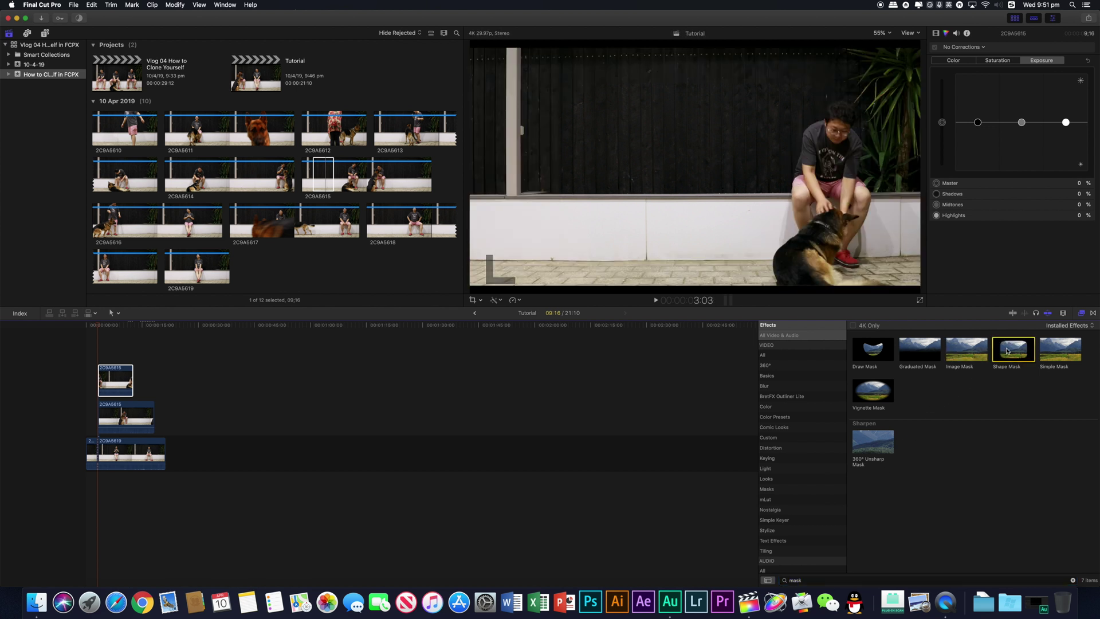
{"action": "left_click_drag", "start_coordinate": [995, 348], "coordinate": [122, 384]}
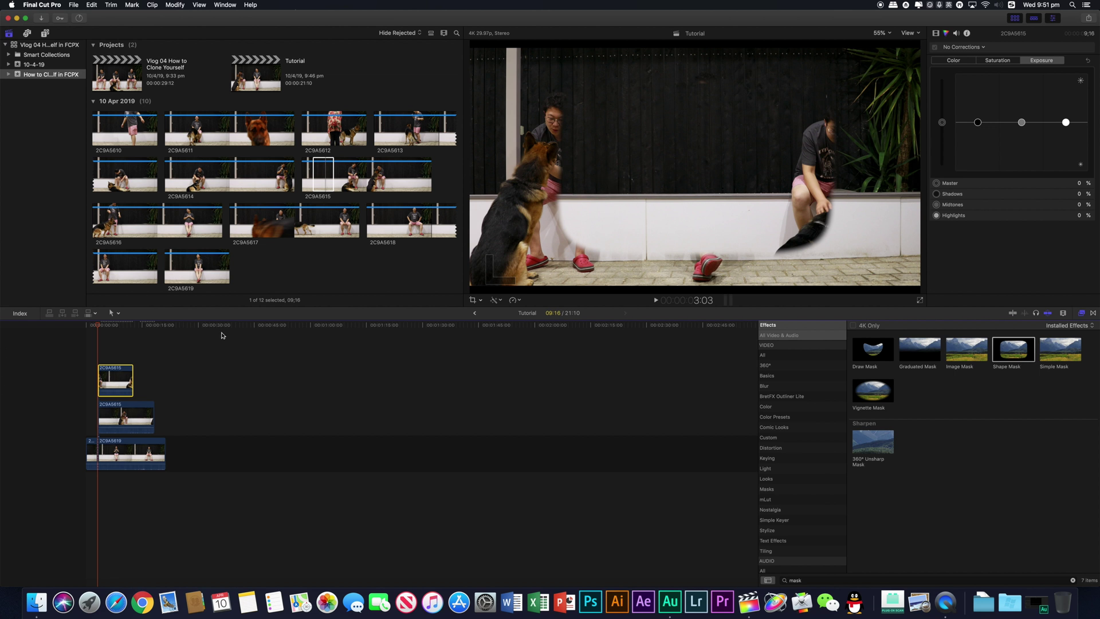
Step: Reshape and move the top clip's mask around the man and dog beside the plants, with radius 988.78 and curvature 17.53%
{"action": "left_click", "coordinate": [935, 34]}
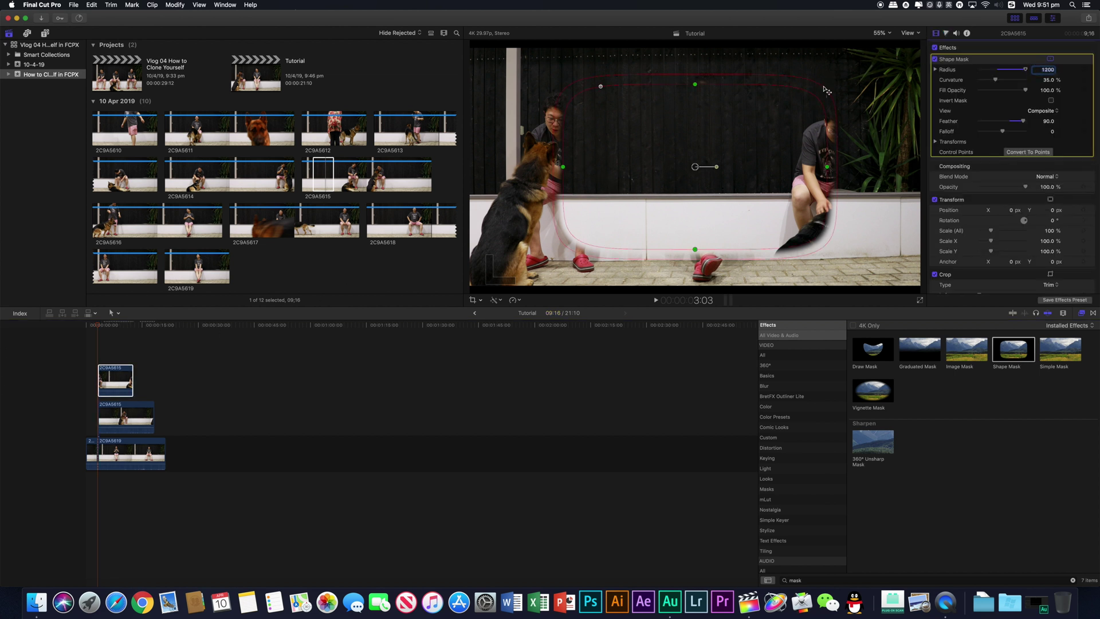
{"action": "key", "text": "super+z"}
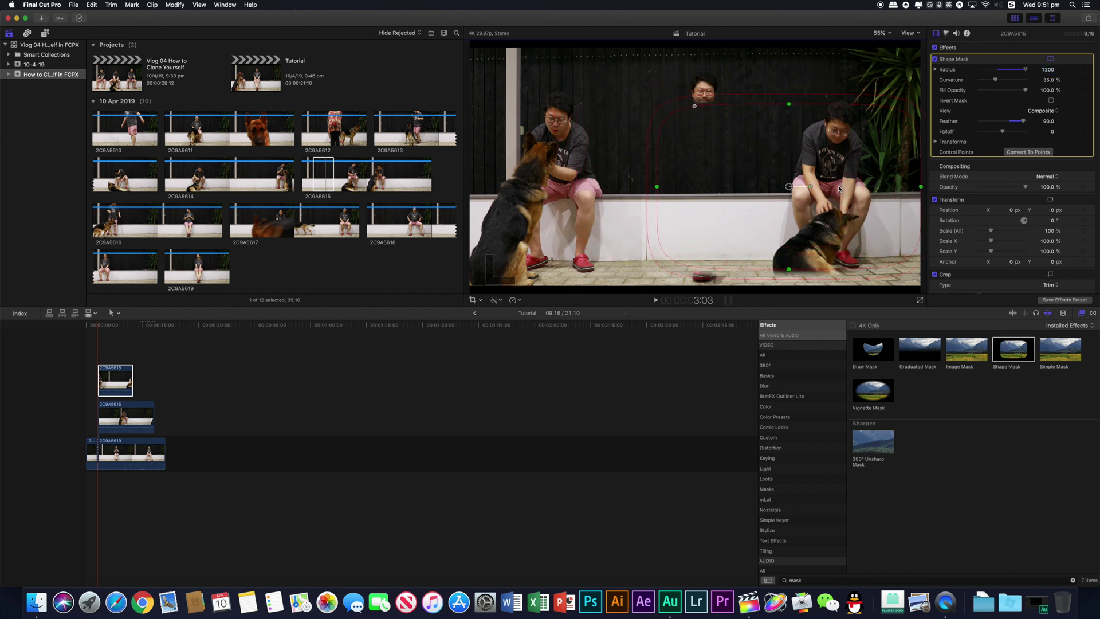
{"action": "key", "text": "super+z"}
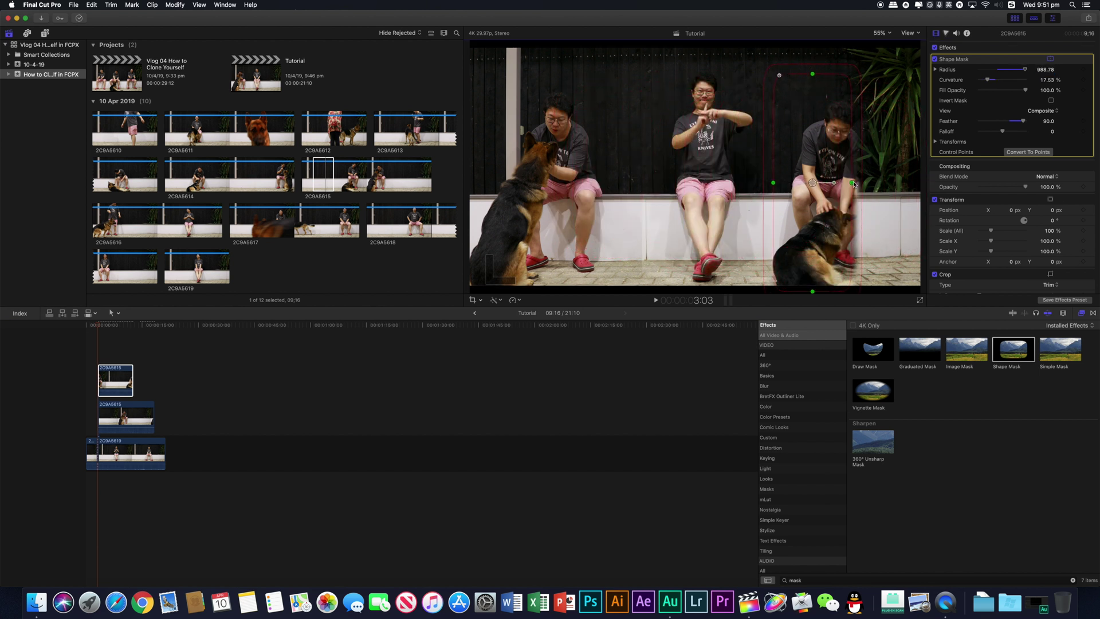
{"action": "key", "text": "super+z"}
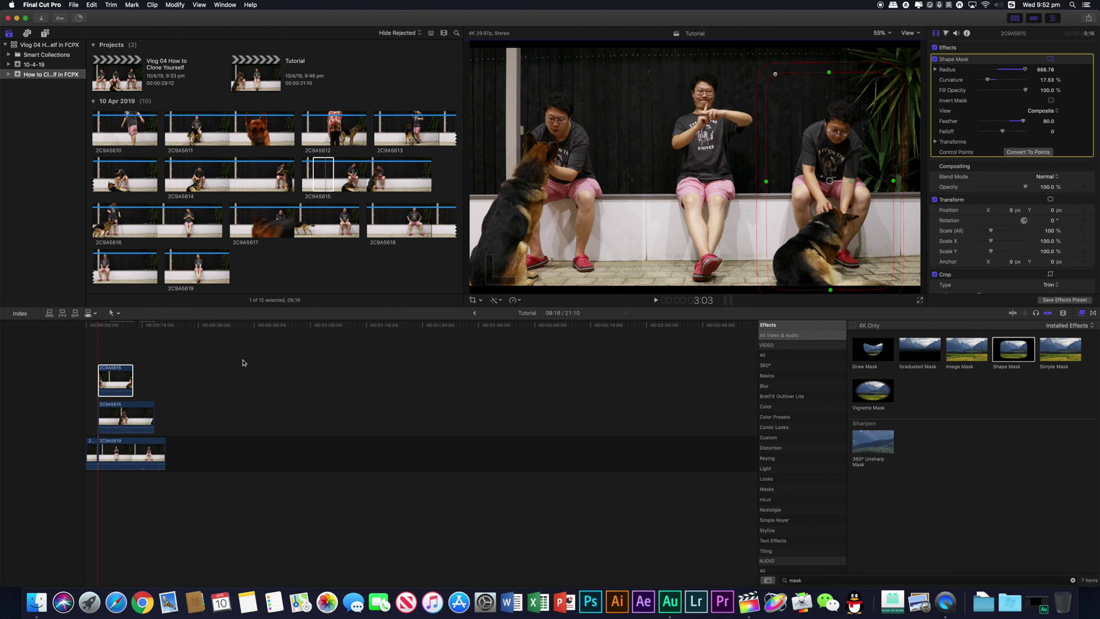
Step: Play the three-man composite from 3:03 to 5:00 to check how the masked layer blends in
{"action": "left_click", "coordinate": [97, 327]}
{"action": "key", "text": "space"}
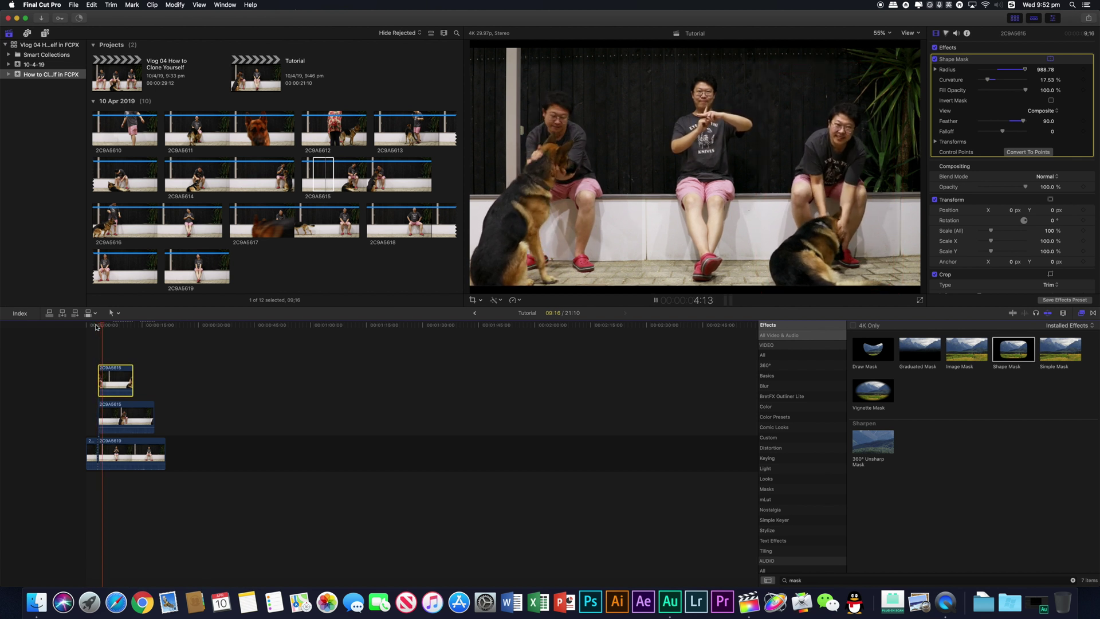
{"action": "key", "text": "space"}
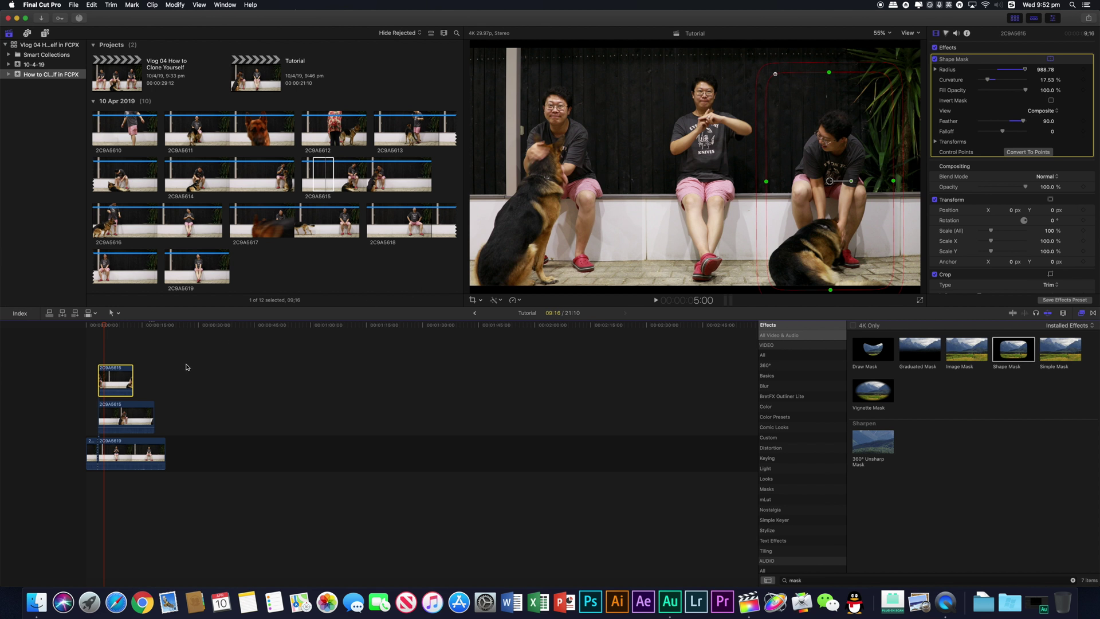
Step: Switch the middle 2C9A5615 clip off and on to compare brightness, then raise its master exposure to 2%
{"action": "left_click", "coordinate": [123, 414]}
{"action": "key", "text": "v"}
{"action": "key", "text": "v"}
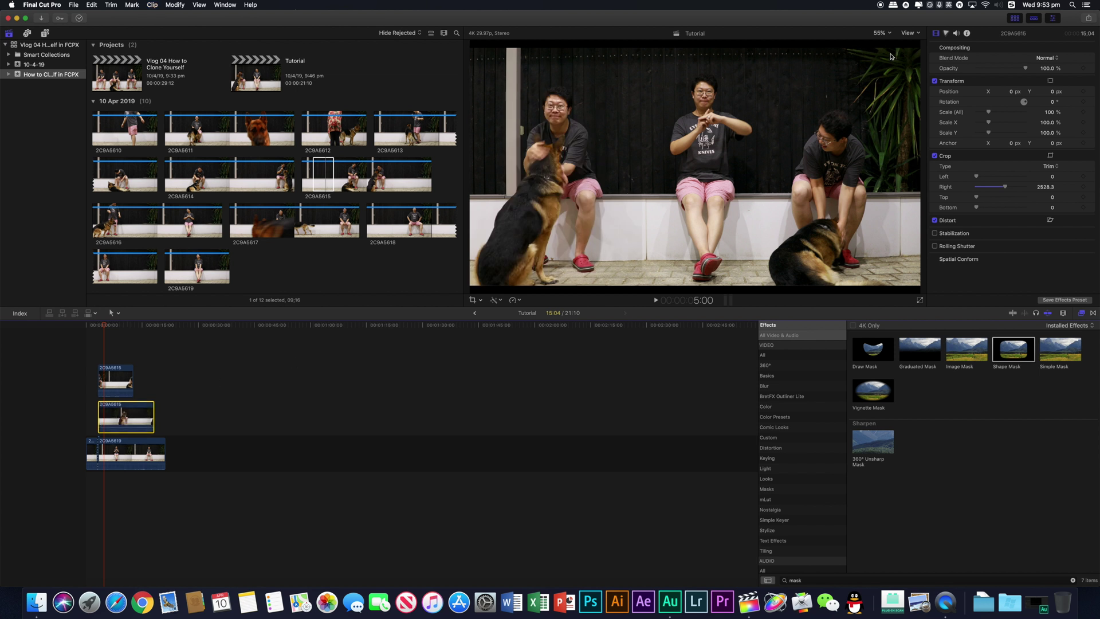
{"action": "left_click", "coordinate": [946, 35]}
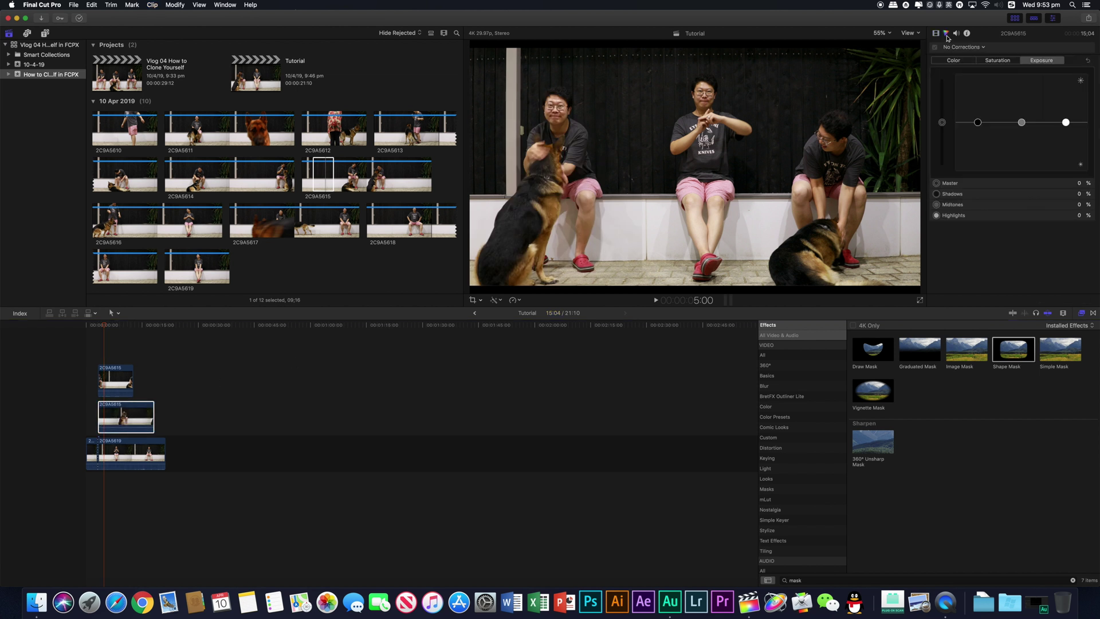
{"action": "left_click", "coordinate": [942, 123]}
{"action": "left_click_drag", "start_coordinate": [943, 123], "coordinate": [943, 121]}
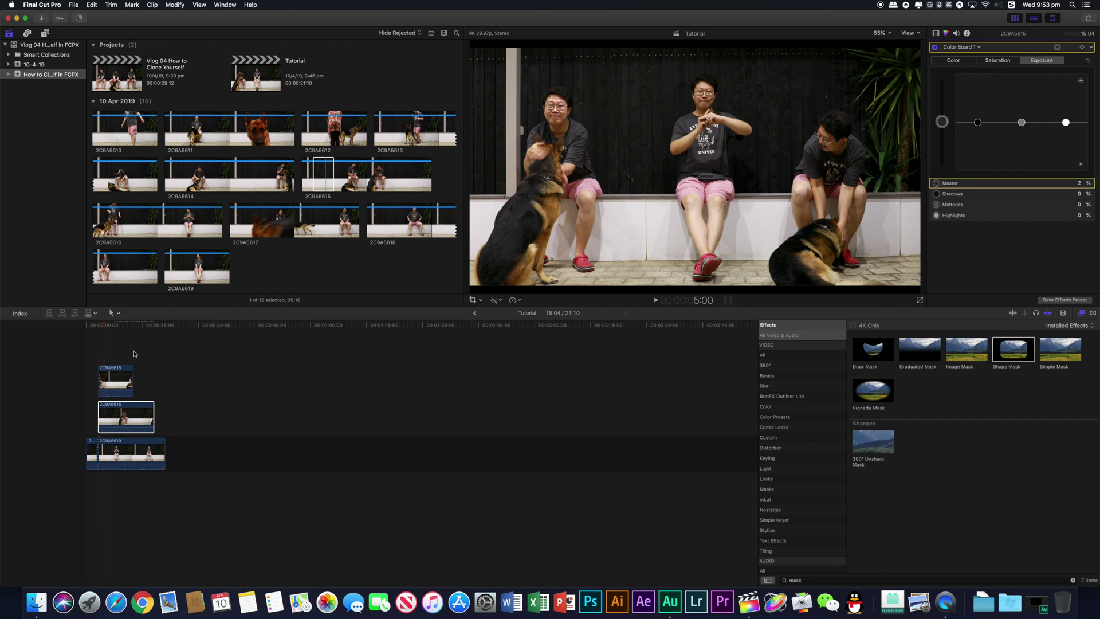
Step: Play the sequence, stop at 14:08, and adjust the ends of the main clip and both connected clips to that point
{"action": "left_click", "coordinate": [84, 327]}
{"action": "key", "text": "space"}
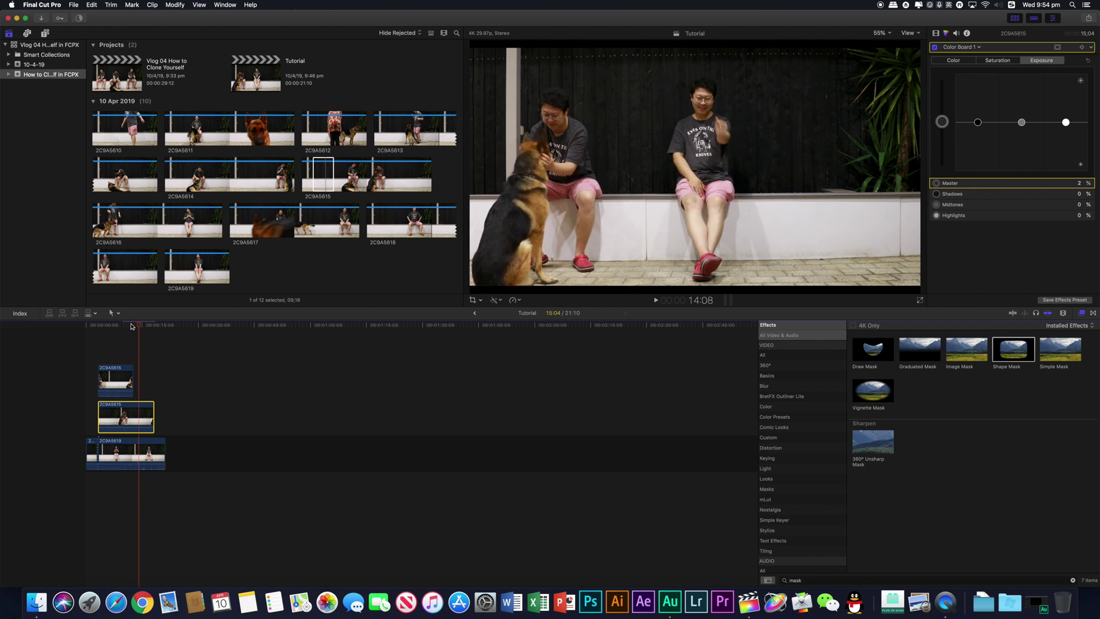
{"action": "left_click", "coordinate": [150, 415]}
{"action": "left_click_drag", "start_coordinate": [150, 415], "coordinate": [136, 415]}
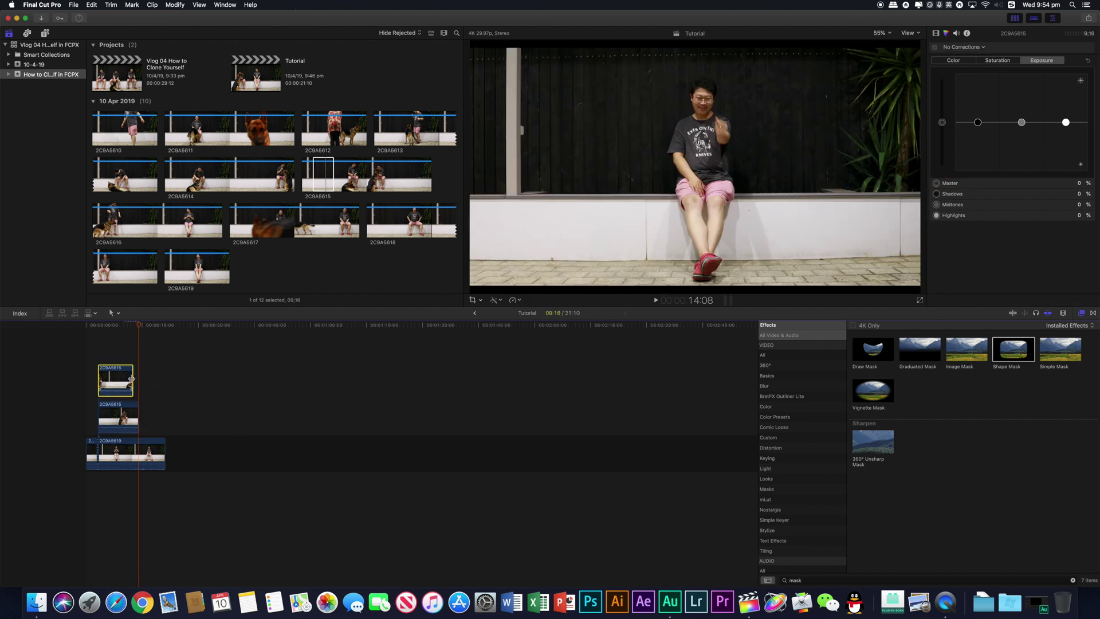
{"action": "left_click_drag", "start_coordinate": [165, 453], "coordinate": [139, 453]}
{"action": "left_click_drag", "start_coordinate": [133, 381], "coordinate": [139, 381]}
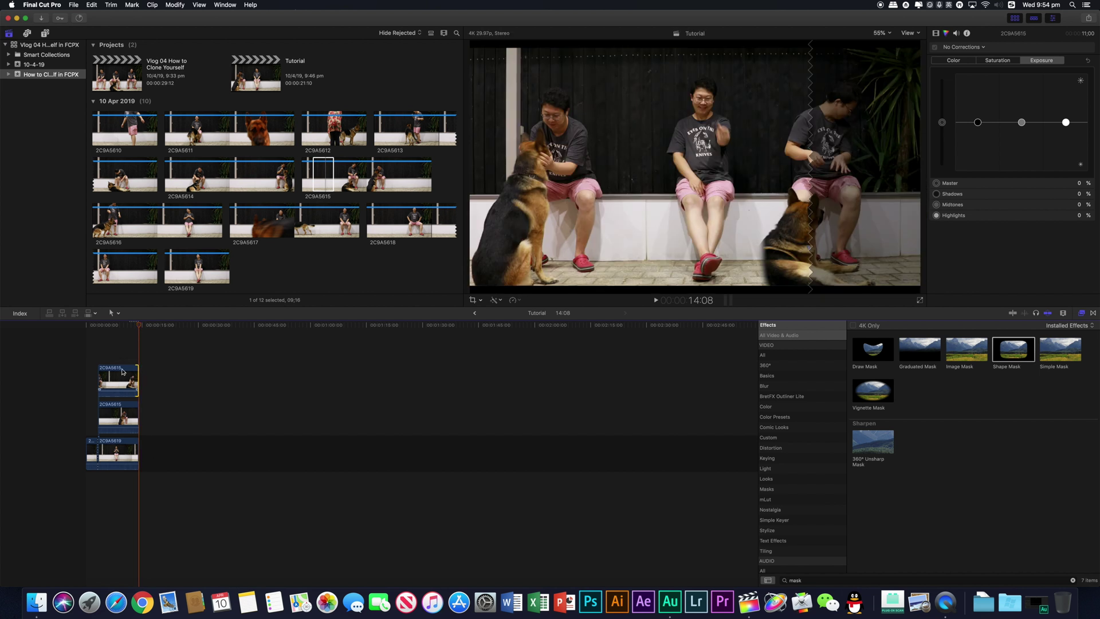
Step: Play the aligned layers from just after the cut to 9:06 to check the masked edges
{"action": "left_click", "coordinate": [99, 326]}
{"action": "key", "text": "space"}
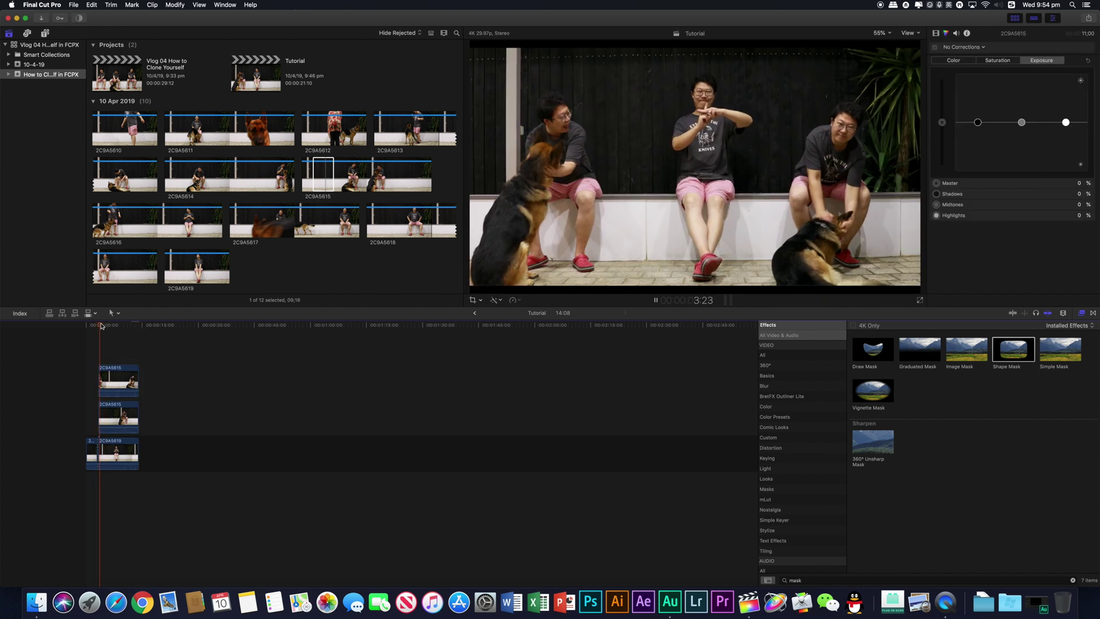
{"action": "key", "text": "space"}
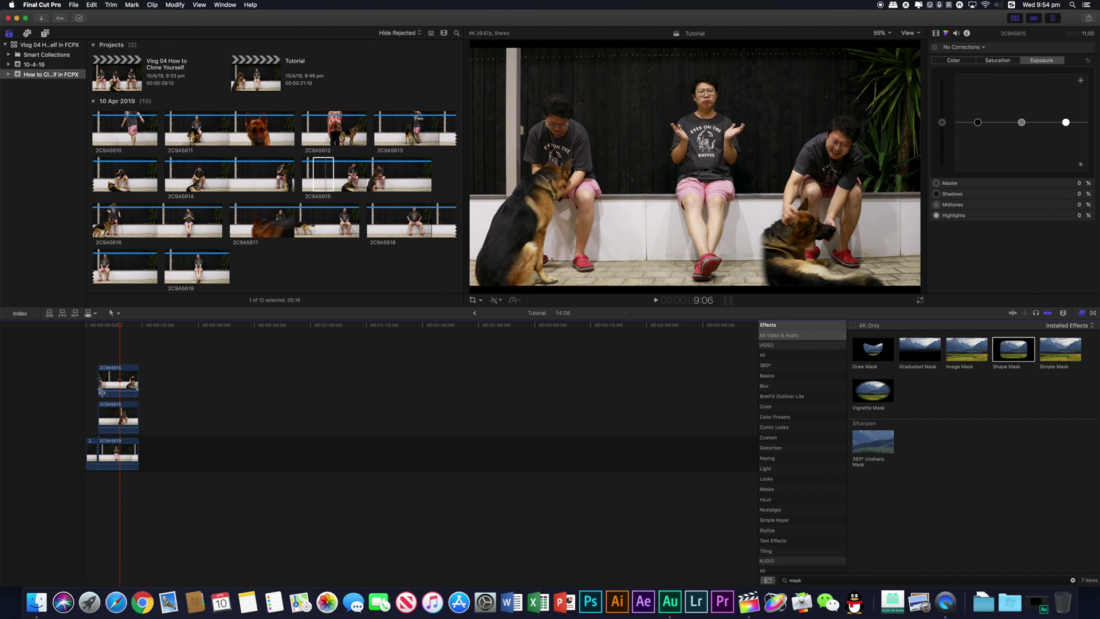
Step: Retime main clip 2C9A5619 to 2x speed and trim both connected clips to its new end at 8:23
{"action": "left_click", "coordinate": [113, 449]}
{"action": "right_click", "coordinate": [113, 450]}
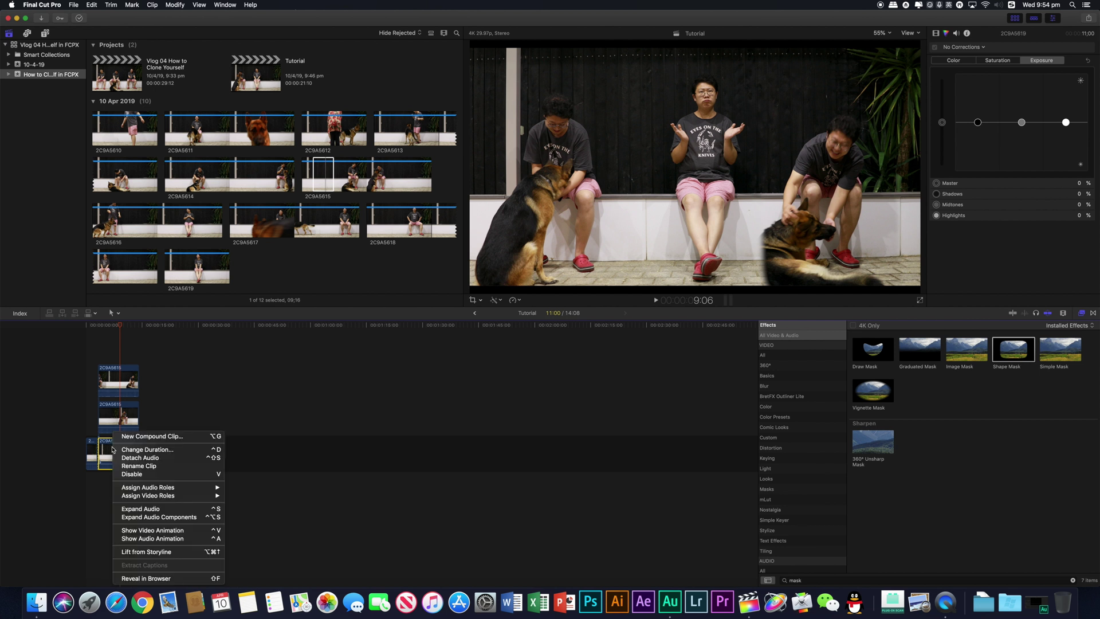
{"action": "left_click", "coordinate": [105, 452]}
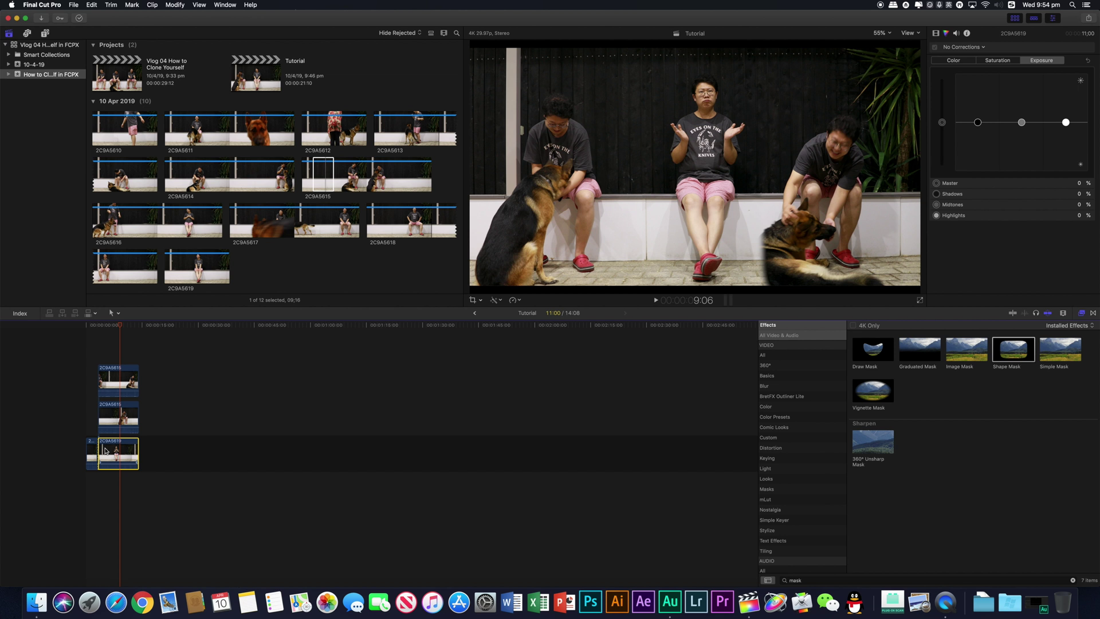
{"action": "key", "text": "super+r"}
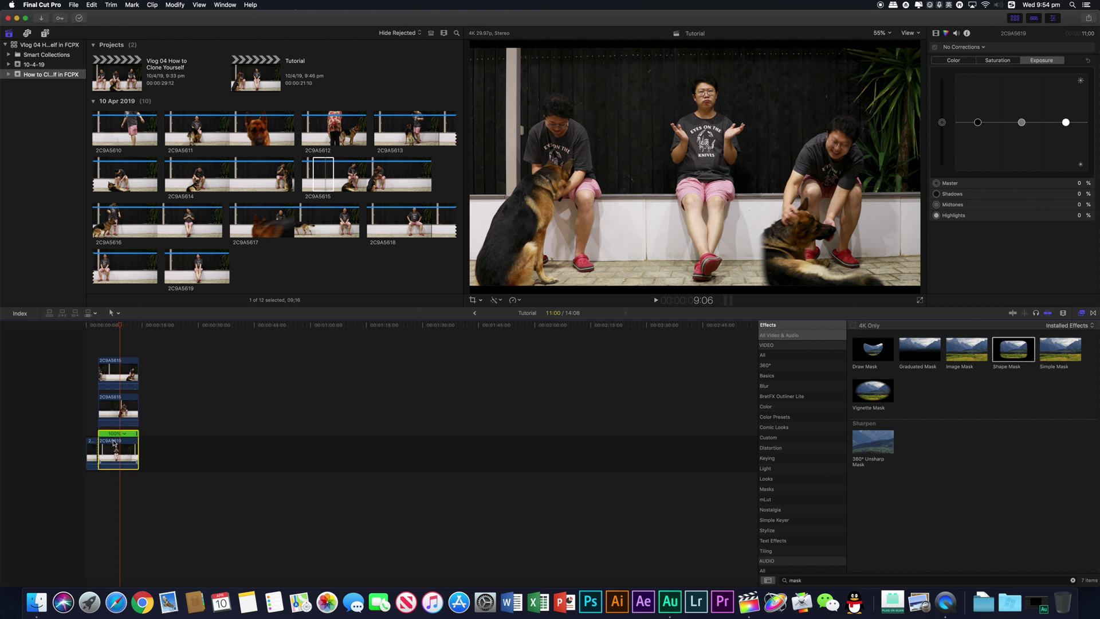
{"action": "left_click", "coordinate": [122, 434]}
{"action": "mouse_move", "coordinate": [167, 452]}
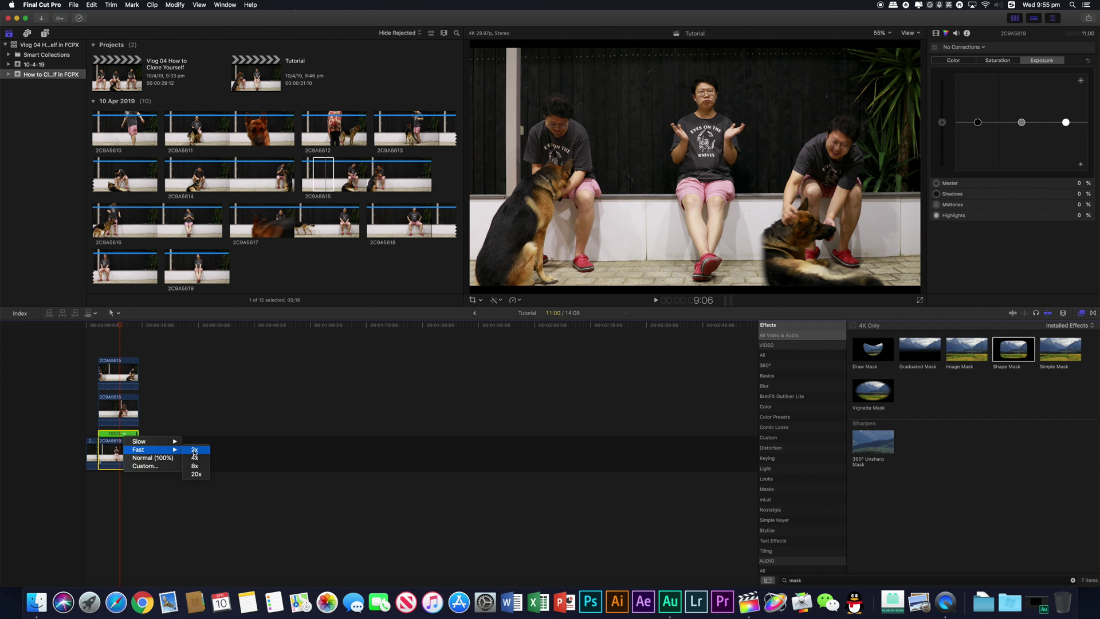
{"action": "left_click", "coordinate": [195, 450]}
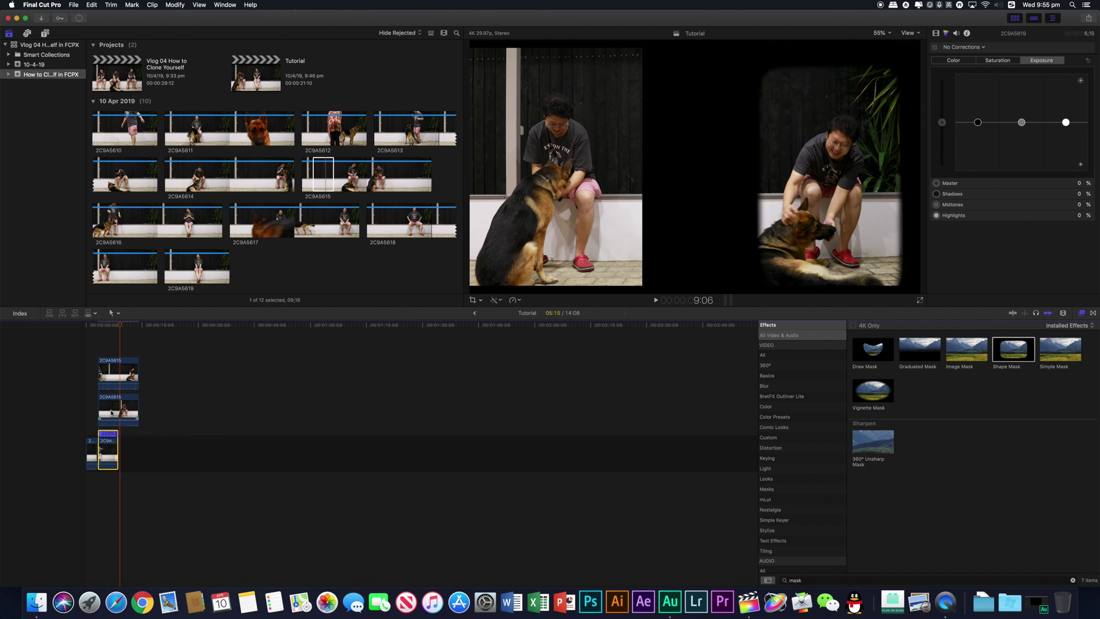
{"action": "left_click_drag", "start_coordinate": [138, 408], "coordinate": [119, 375]}
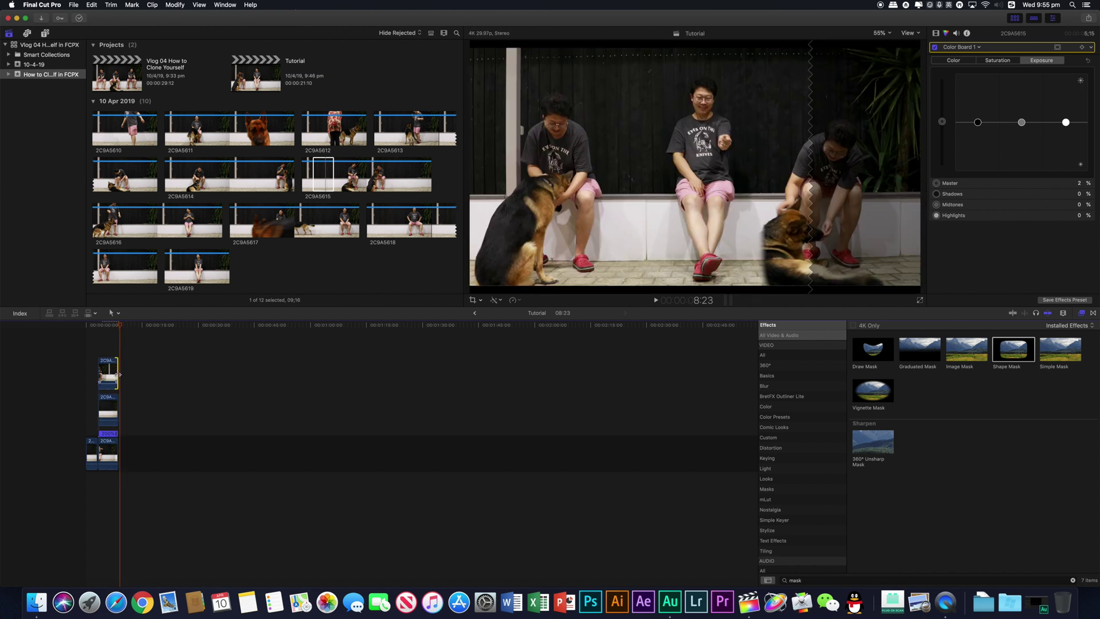
Step: Play the sped-up sequence from 1:25 to 8:01 and switch the top clip off and on to inspect its mask edge
{"action": "left_click", "coordinate": [94, 326]}
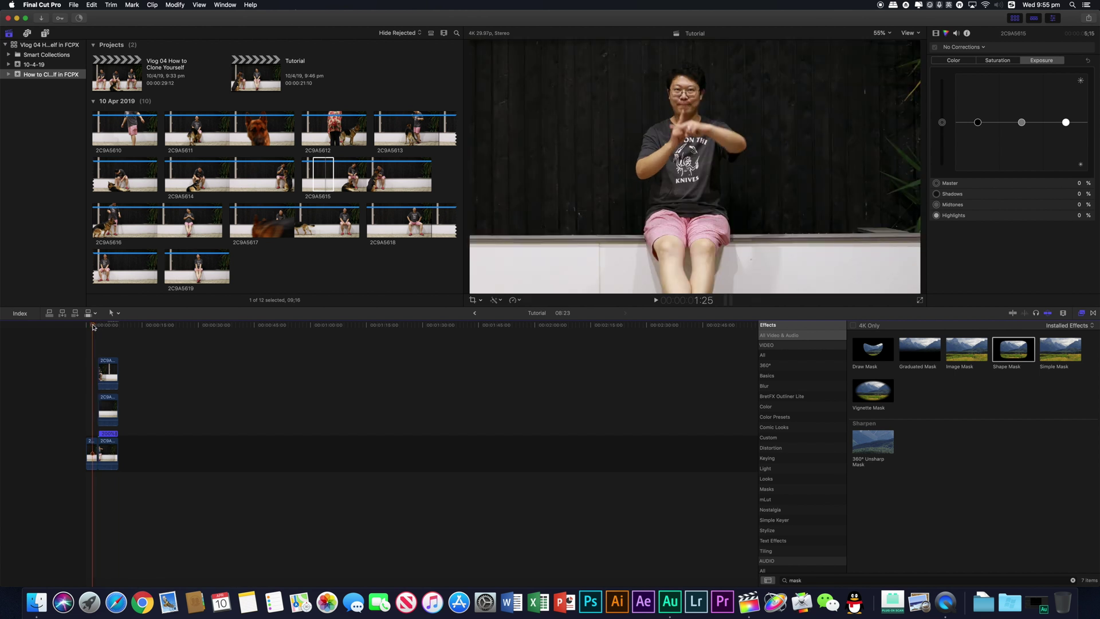
{"action": "key", "text": "space"}
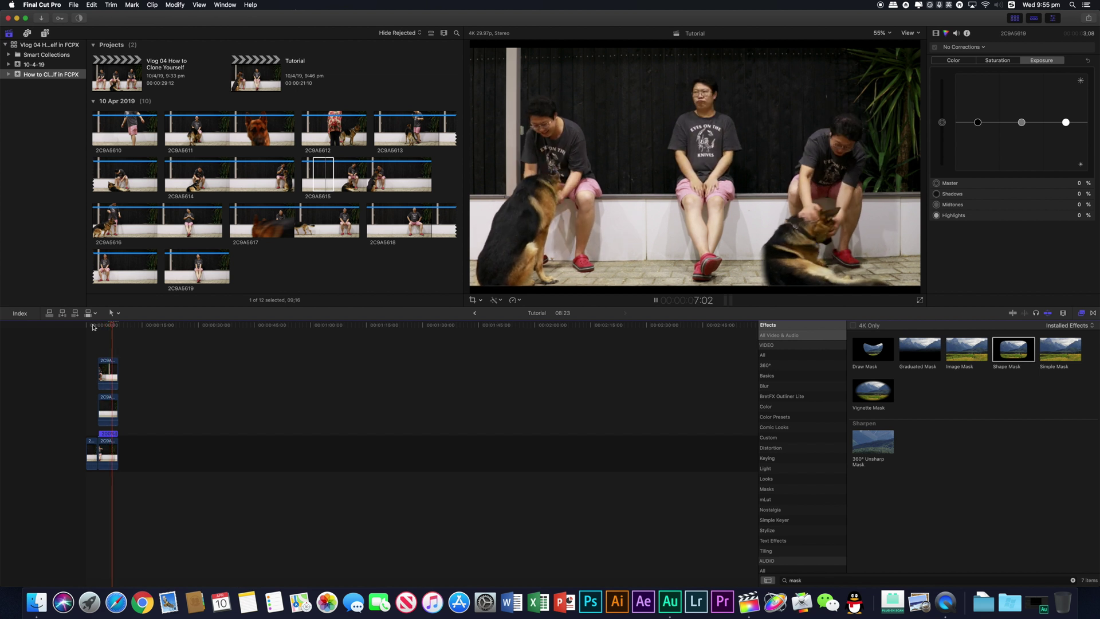
{"action": "key", "text": "space"}
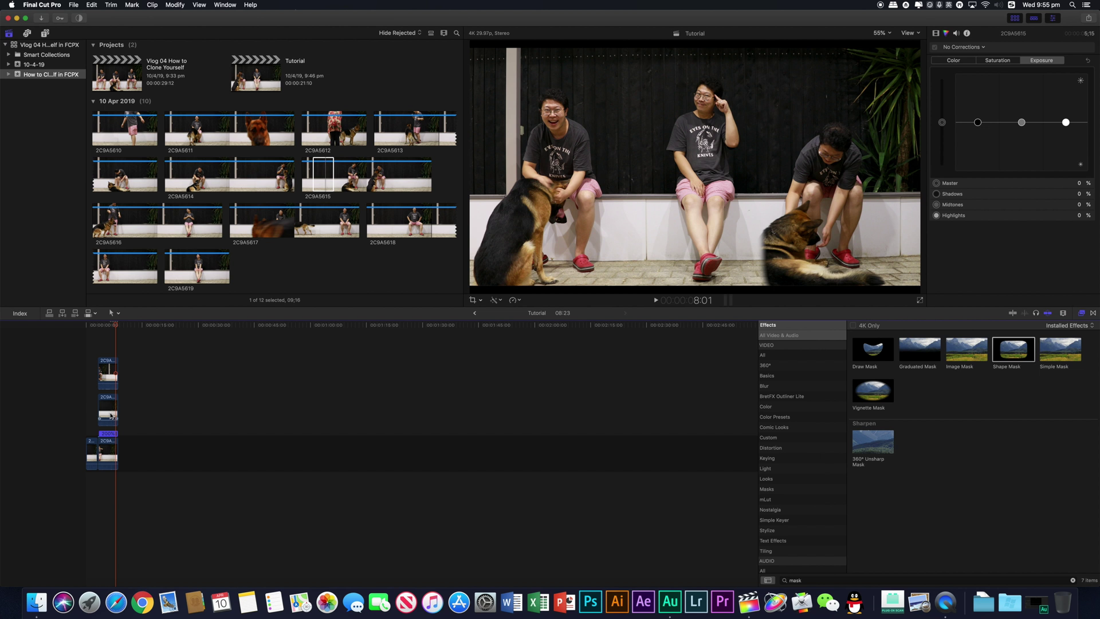
{"action": "left_click", "coordinate": [106, 374]}
{"action": "key", "text": "v"}
{"action": "key", "text": "v"}
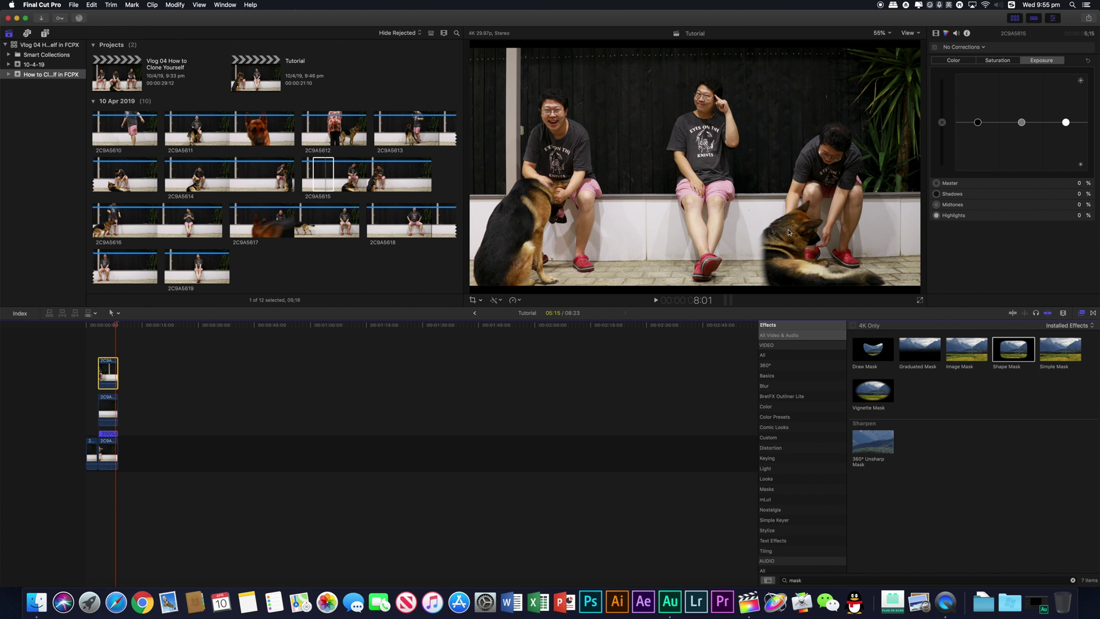
Step: Drop the last 22 frames of the top clip's footage and realign it over 3:08 to 8:23 using earlier footage
{"action": "left_click", "coordinate": [107, 352]}
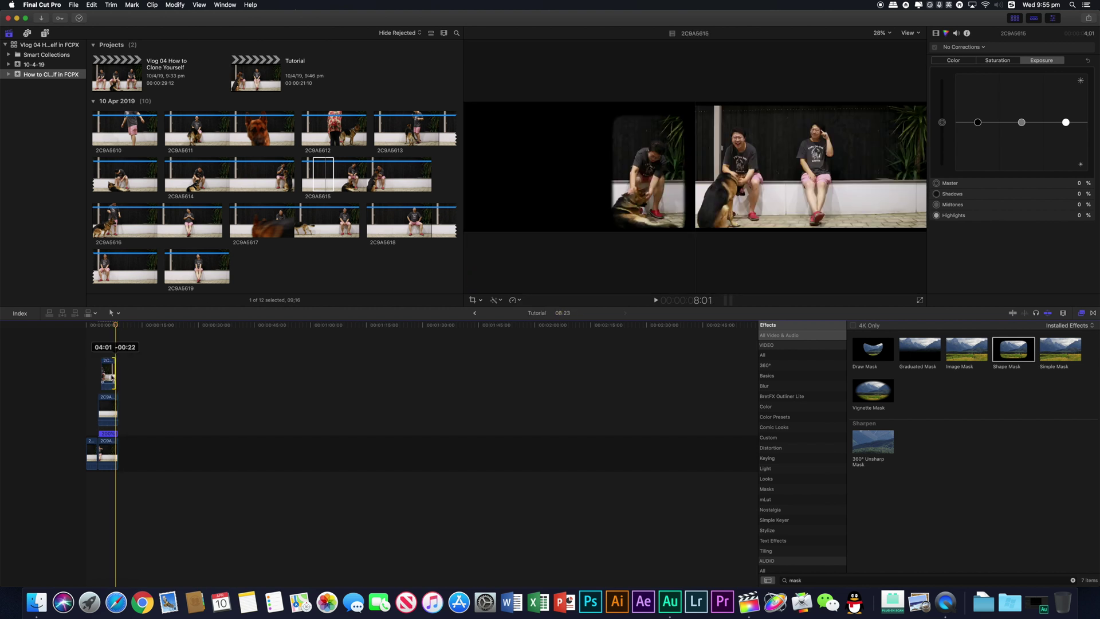
{"action": "key", "text": "space"}
{"action": "key", "text": "super+6"}
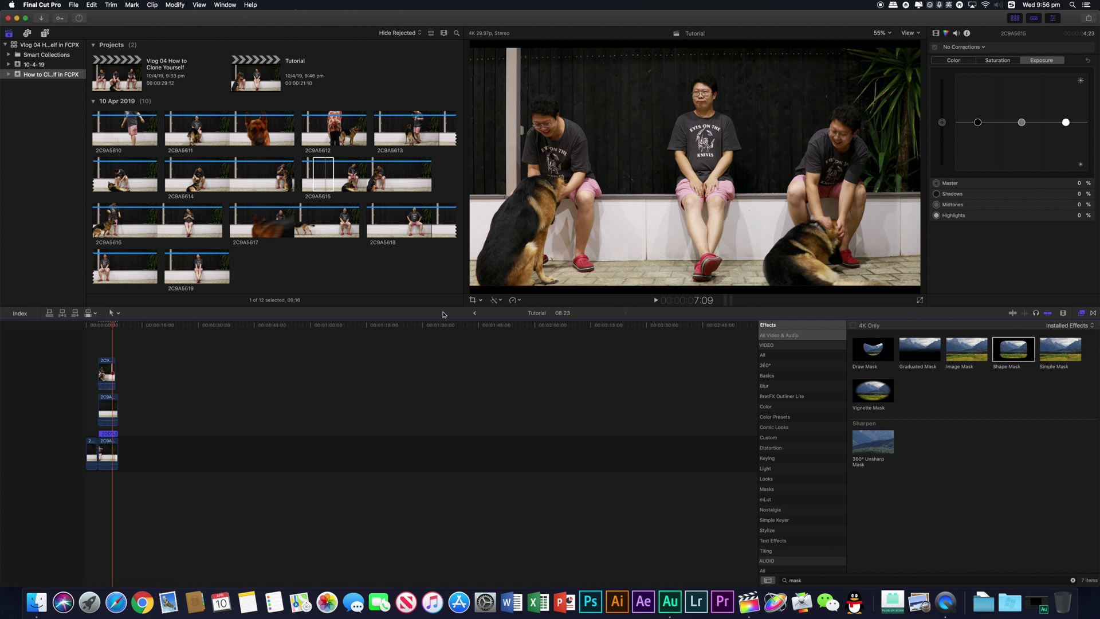
{"action": "left_click_drag", "start_coordinate": [114, 366], "coordinate": [101, 369]}
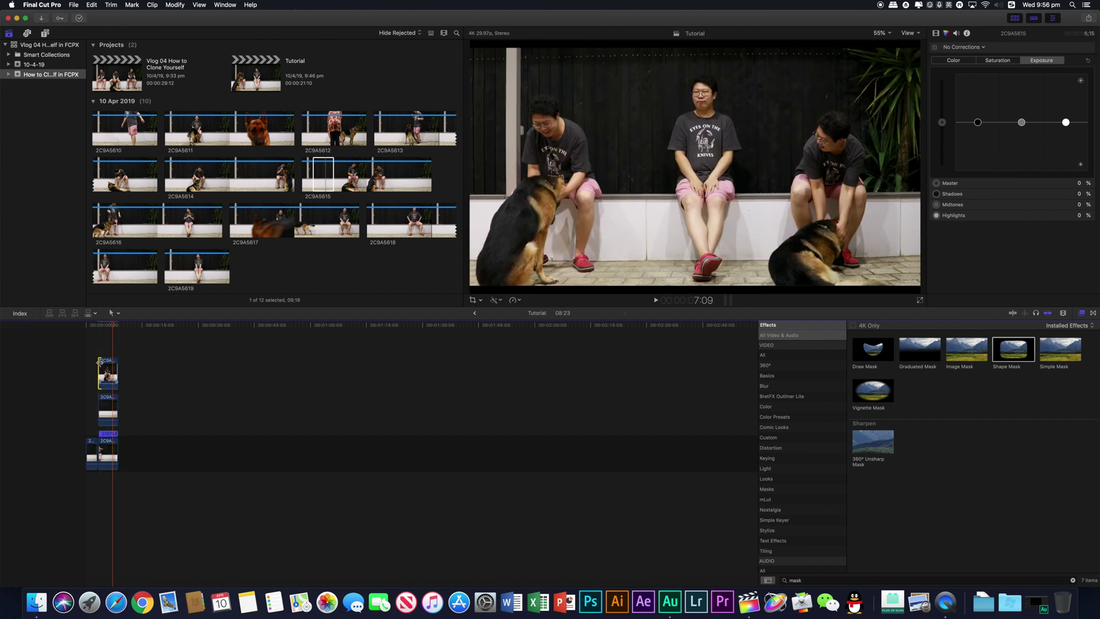
Step: Play the finished composite from the cut at 3:08 to 8:22
{"action": "left_click", "coordinate": [98, 343]}
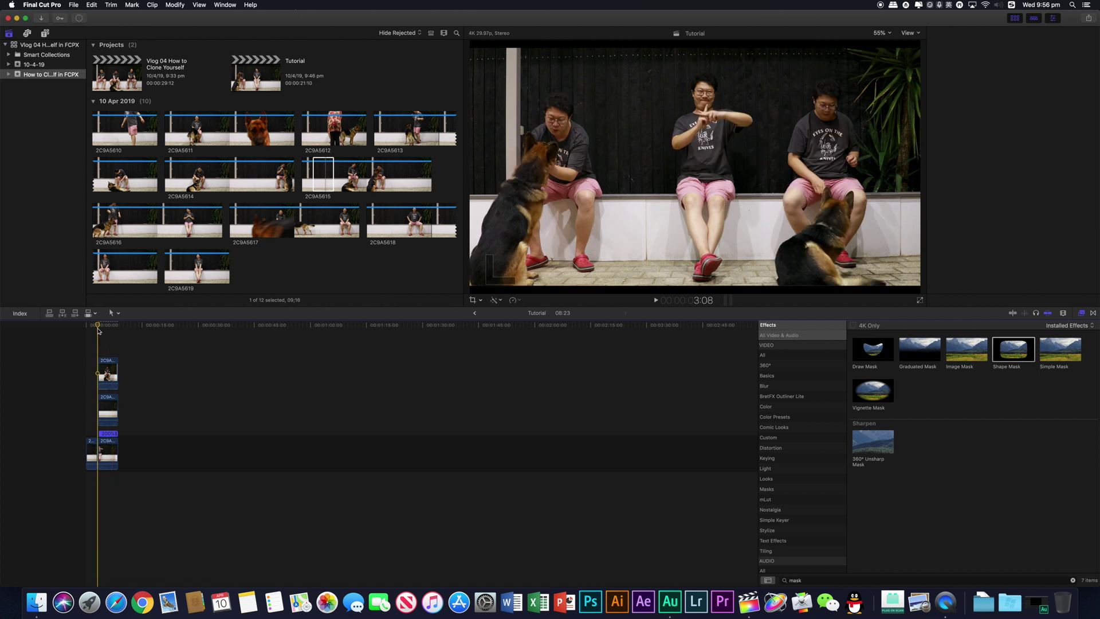
{"action": "key", "text": "space"}
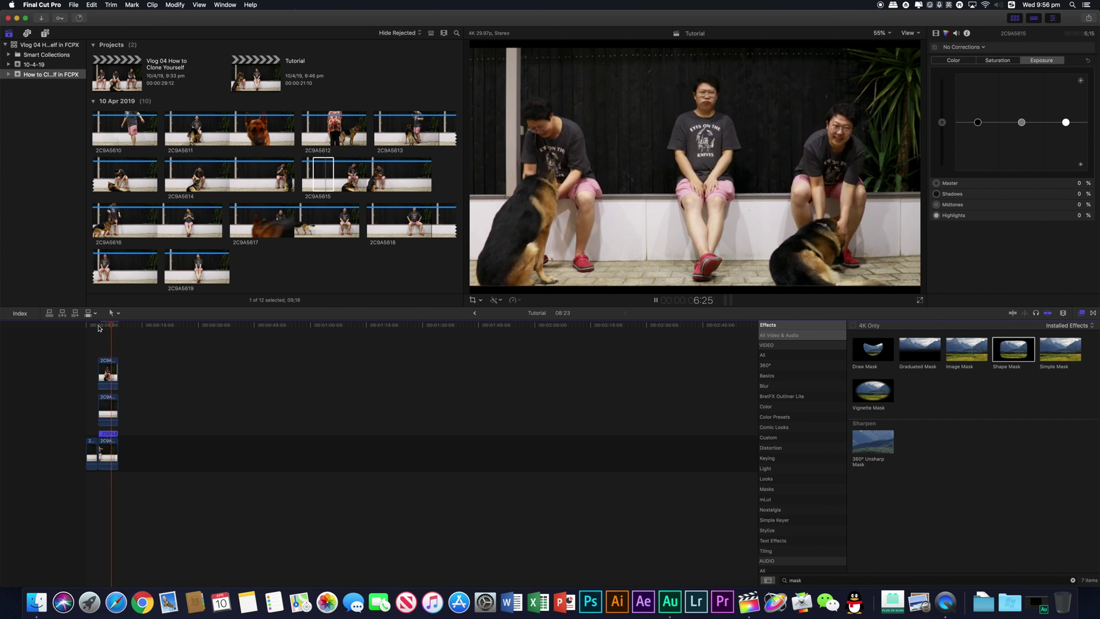
{"action": "key", "text": "space"}
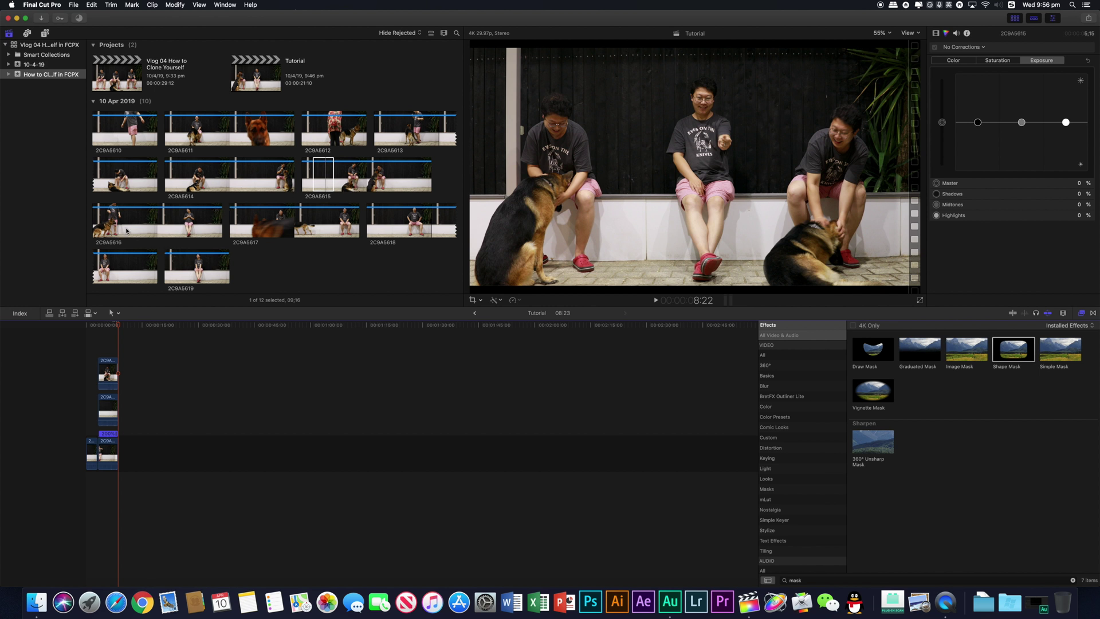
Step: Add the part of clip 2C9A5618 with the man on the far-right seat, from 2:28:47,20, near the end of the Tutorial timeline
{"action": "left_click", "coordinate": [199, 223]}
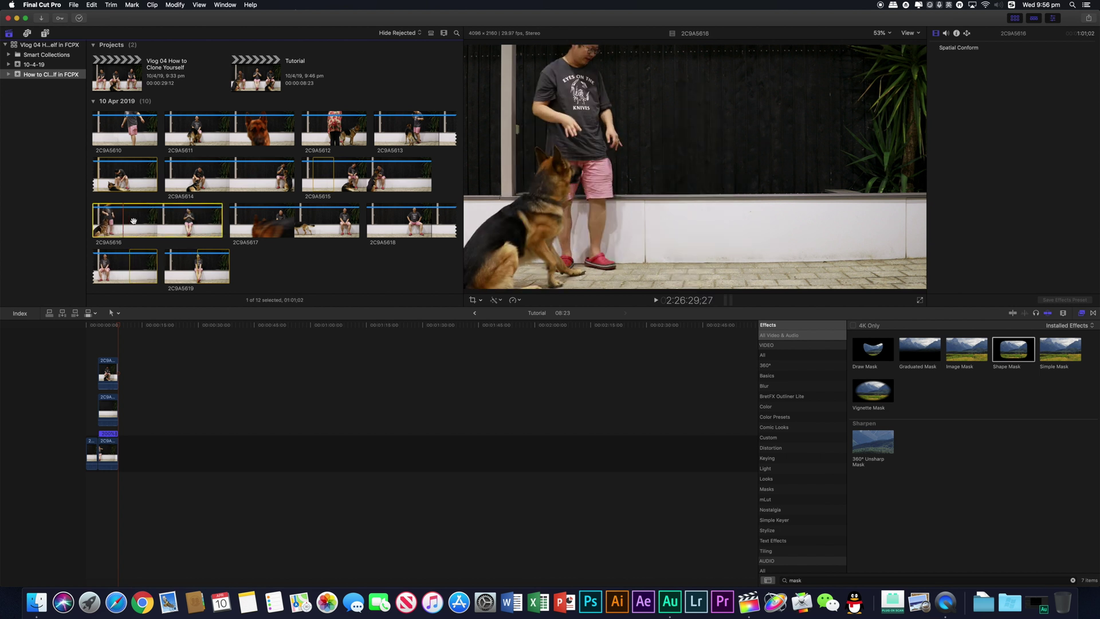
{"action": "left_click", "coordinate": [440, 219]}
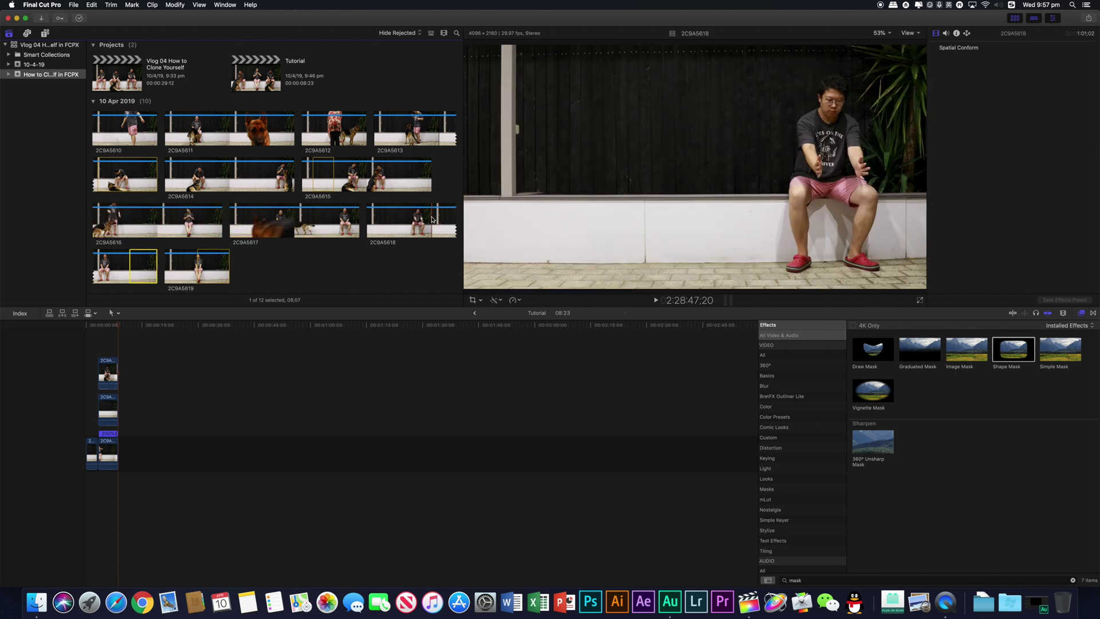
{"action": "left_click_drag", "start_coordinate": [433, 220], "coordinate": [113, 494]}
Step: Append 2C9A5614 from 2:24:24,02 to the main storyline beneath connected clip 2C9A5618, and play across the cut to 9:01
{"action": "left_click", "coordinate": [196, 128]}
{"action": "left_click", "coordinate": [183, 175]}
{"action": "key", "text": "space"}
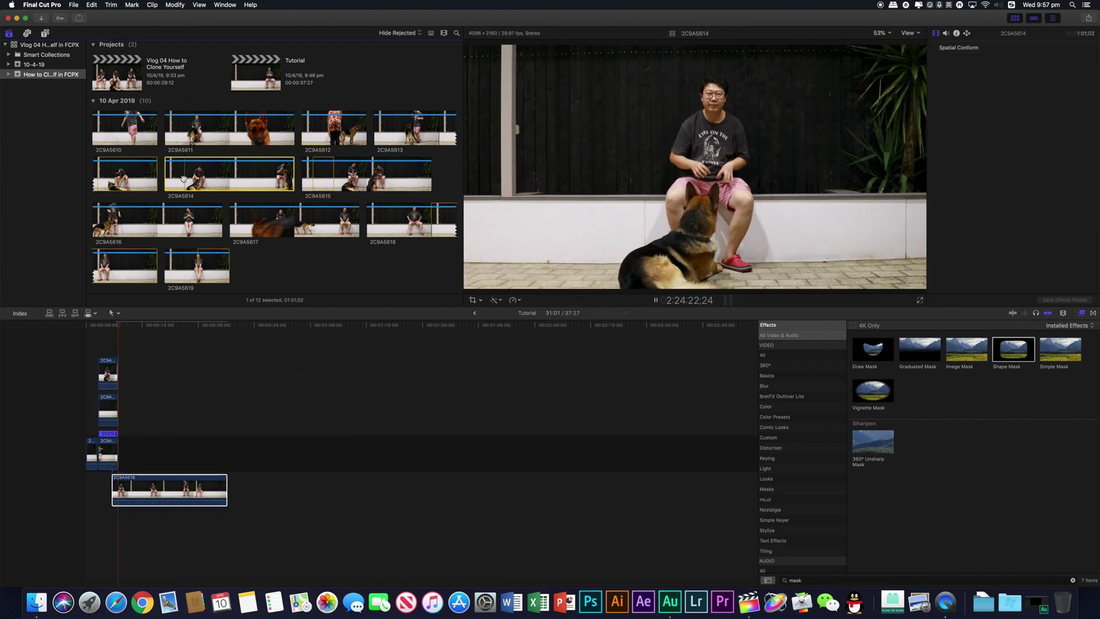
{"action": "key", "text": "space"}
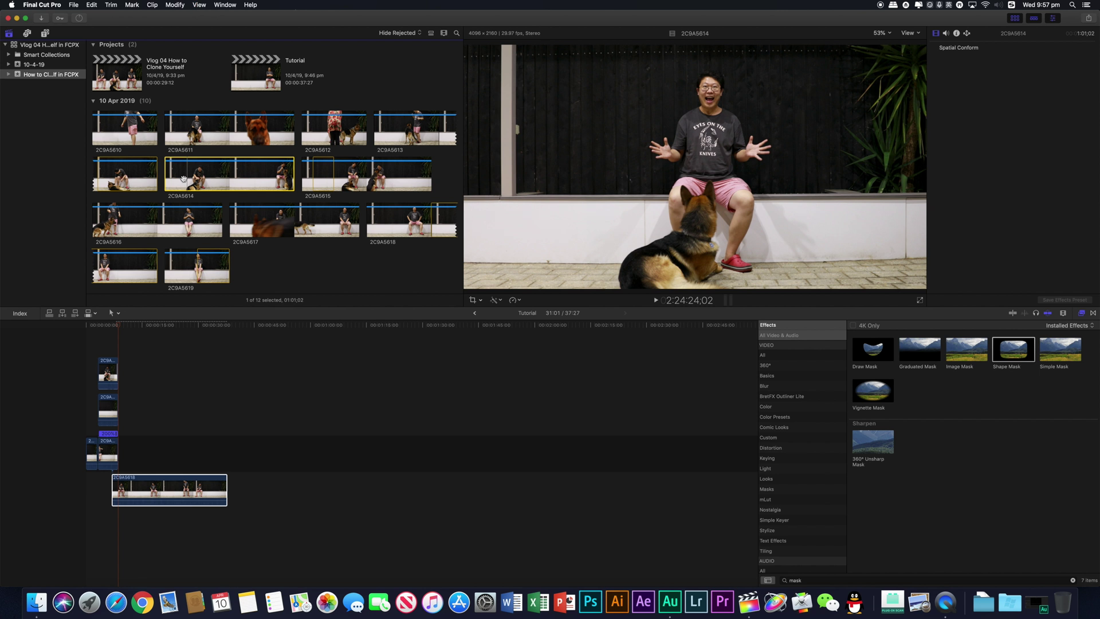
{"action": "key", "text": "i"}
{"action": "key", "text": "e"}
{"action": "left_click", "coordinate": [113, 329]}
{"action": "key", "text": "space"}
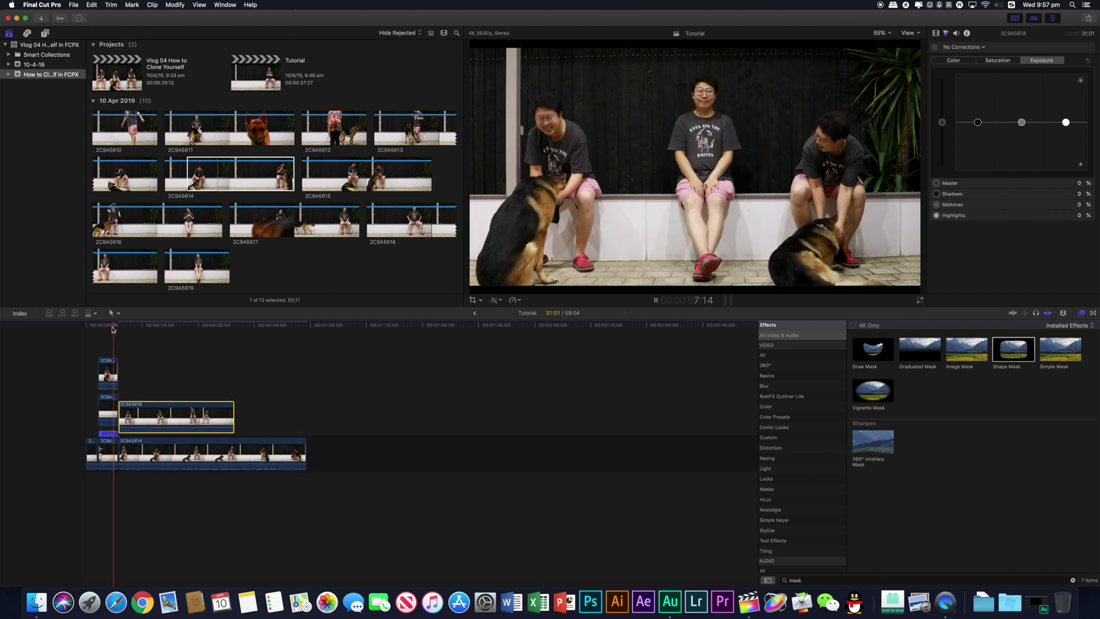
{"action": "key", "text": "space"}
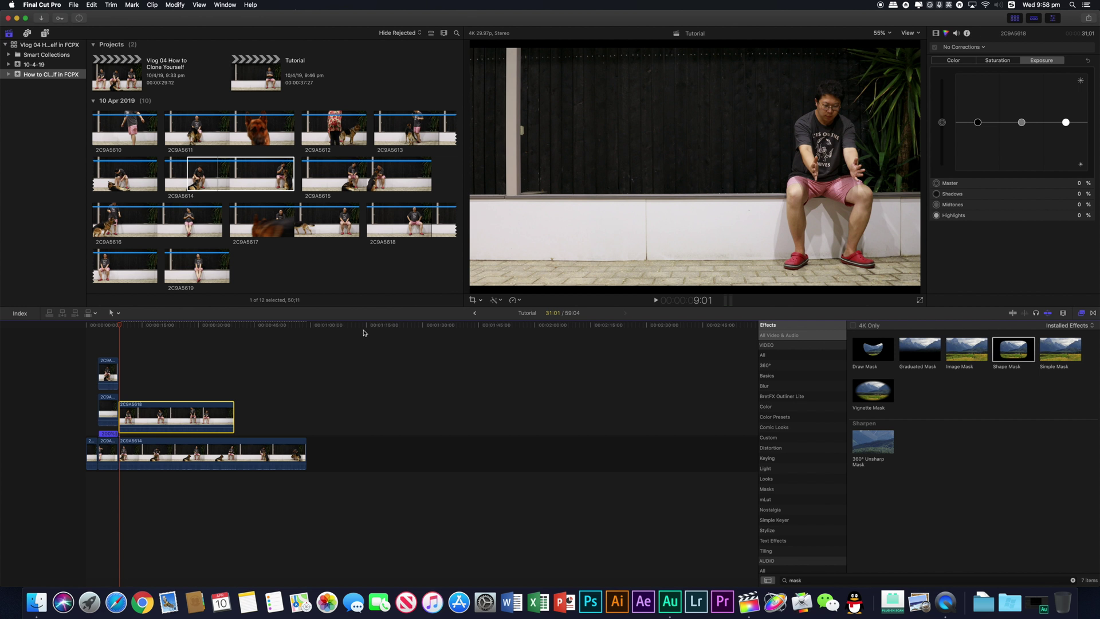
Step: Apply a Shape Mask to connected clip 2C9A5618, fit it around the right-seated man with radius 1068.35 and curvature 32.86%, and play it to 10:04
{"action": "left_click_drag", "start_coordinate": [1013, 350], "coordinate": [146, 417]}
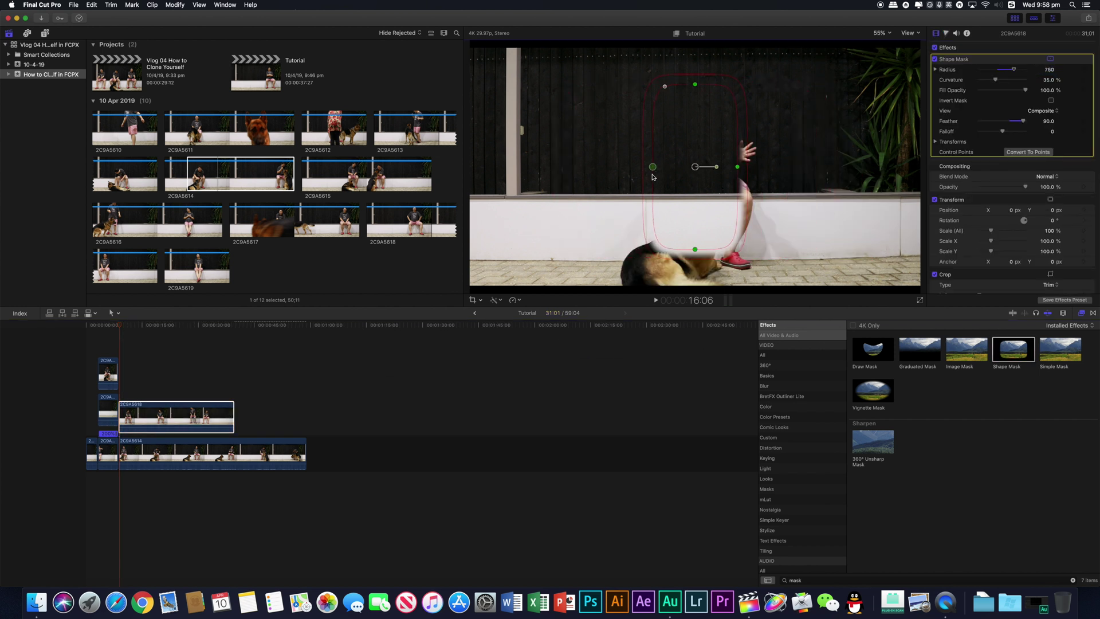
{"action": "left_click_drag", "start_coordinate": [697, 185], "coordinate": [829, 185]}
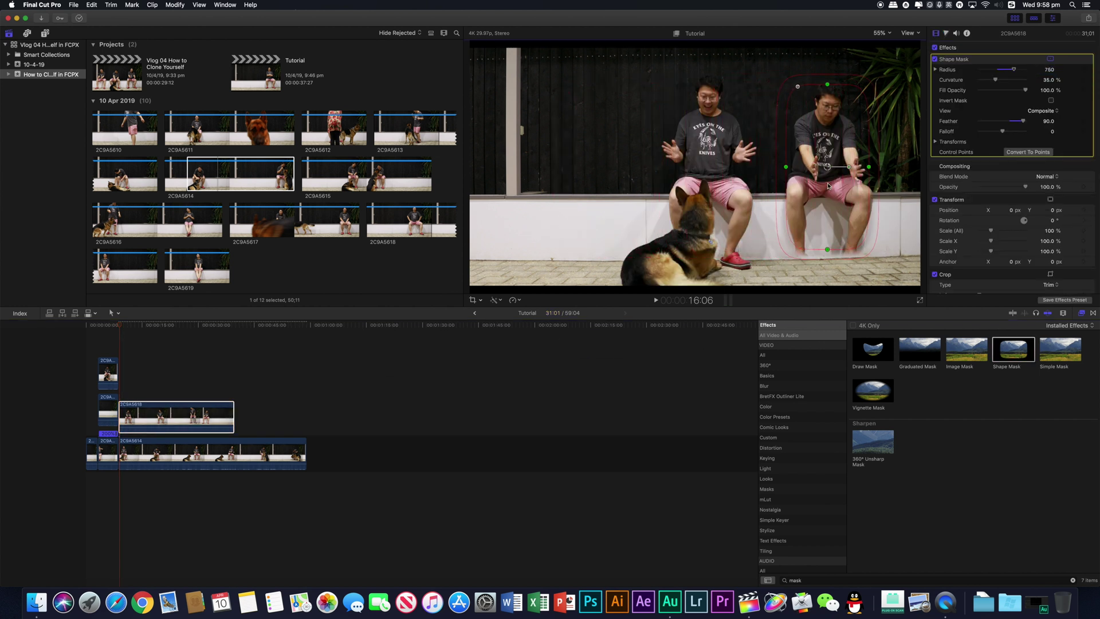
{"action": "left_click_drag", "start_coordinate": [829, 87], "coordinate": [825, 66]}
{"action": "left_click_drag", "start_coordinate": [827, 271], "coordinate": [827, 285]}
{"action": "left_click_drag", "start_coordinate": [869, 167], "coordinate": [884, 167]}
{"action": "left_click_drag", "start_coordinate": [849, 168], "coordinate": [849, 167]}
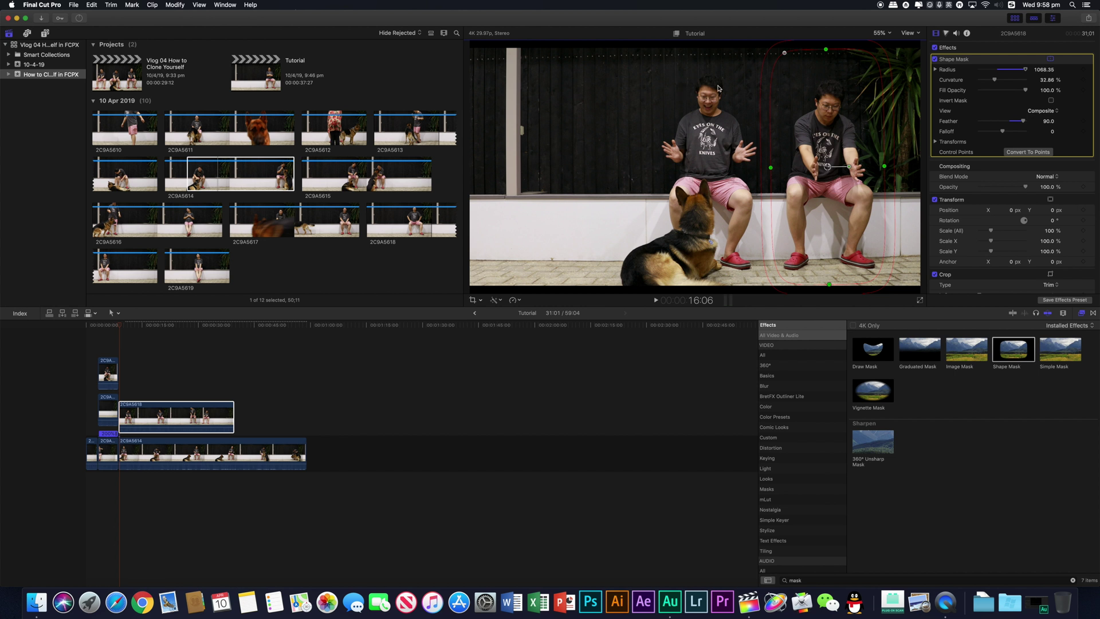
{"action": "left_click", "coordinate": [114, 325]}
{"action": "key", "text": "space"}
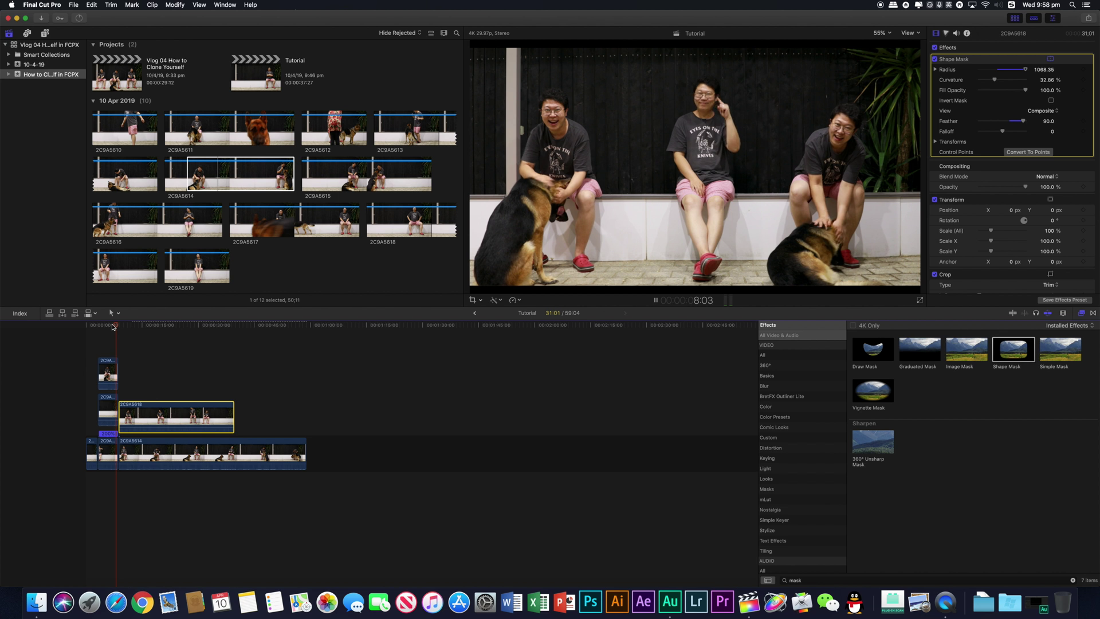
{"action": "key", "text": "space"}
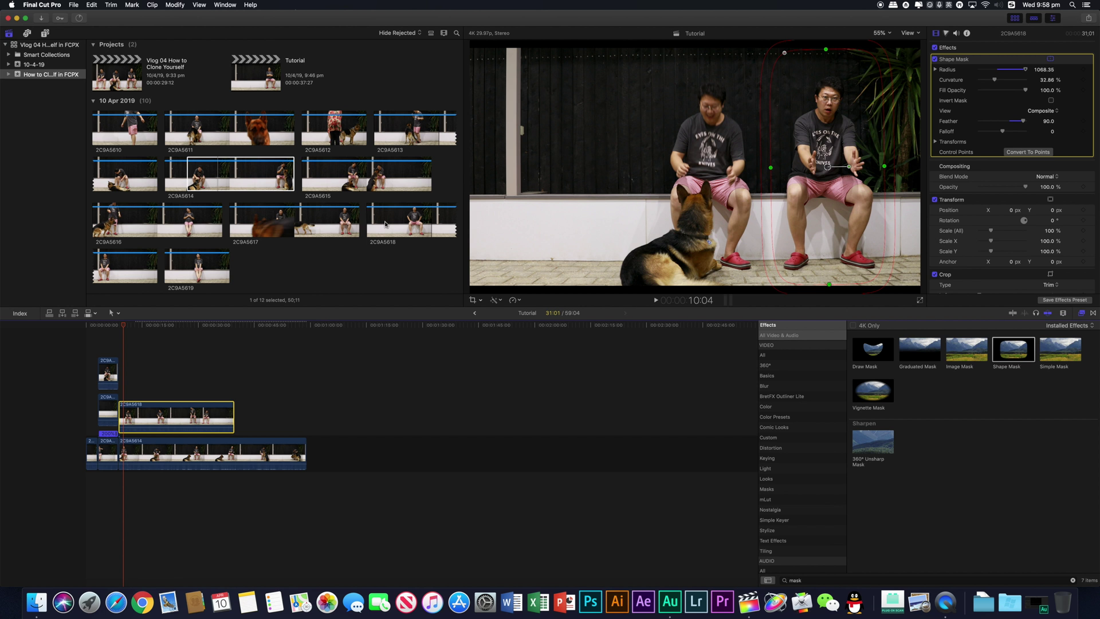
Step: Connect the last 8:07 of 2C9A5618, with the left-seated man, above the other two clips and crop its right side by 2826.9 px
{"action": "left_click", "coordinate": [385, 224]}
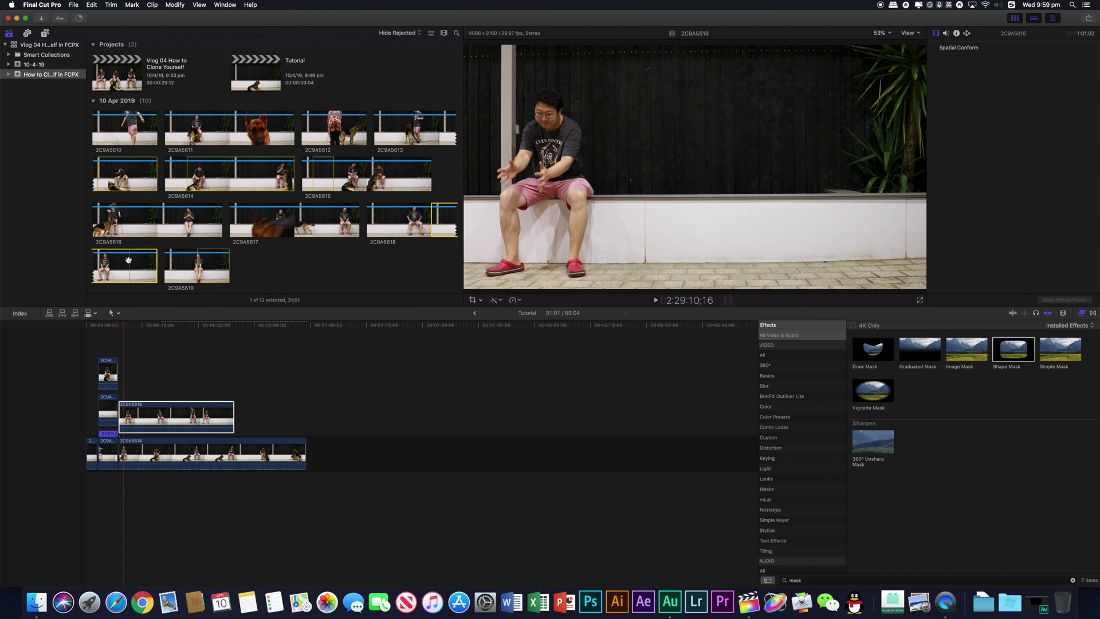
{"action": "key", "text": "i"}
{"action": "left_click_drag", "start_coordinate": [139, 260], "coordinate": [122, 383]}
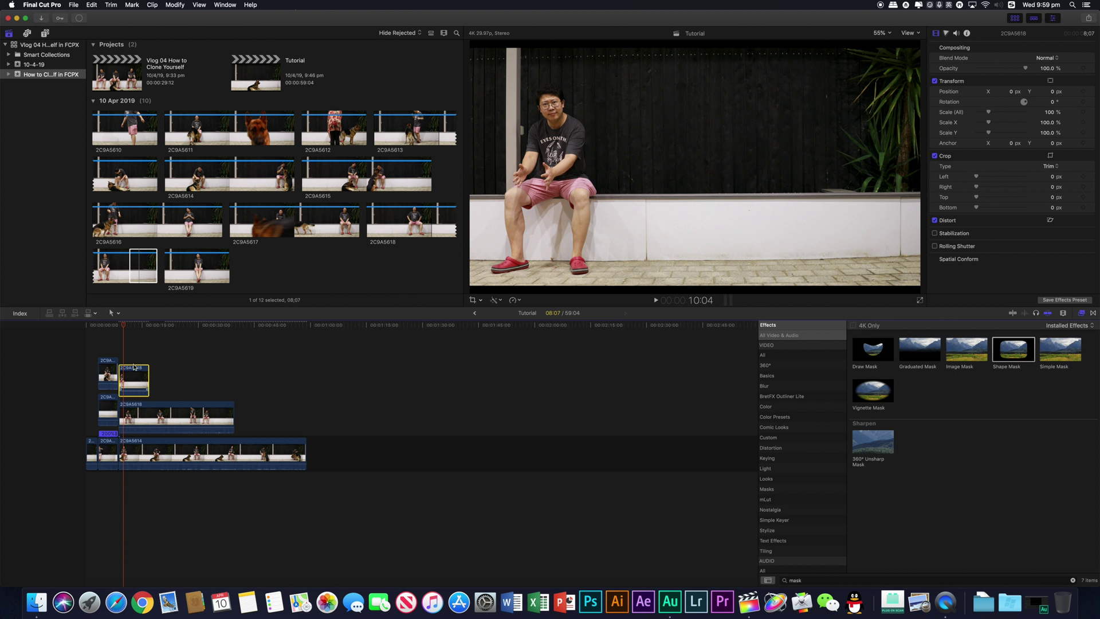
{"action": "left_click", "coordinate": [473, 299]}
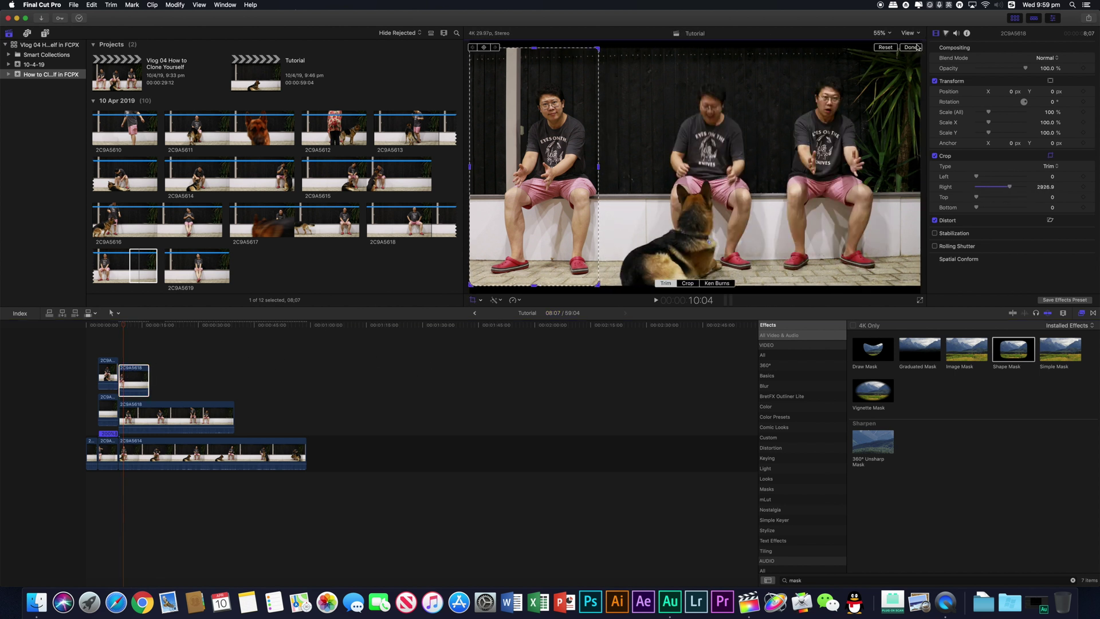
{"action": "left_click", "coordinate": [911, 47]}
Step: Shorten 2C9A5614 and the masked 2C9A5618 to end with the top clip at 17:00, and play the composite to 16:29
{"action": "left_click_drag", "start_coordinate": [305, 452], "coordinate": [149, 453]}
{"action": "left_click_drag", "start_coordinate": [233, 418], "coordinate": [147, 418]}
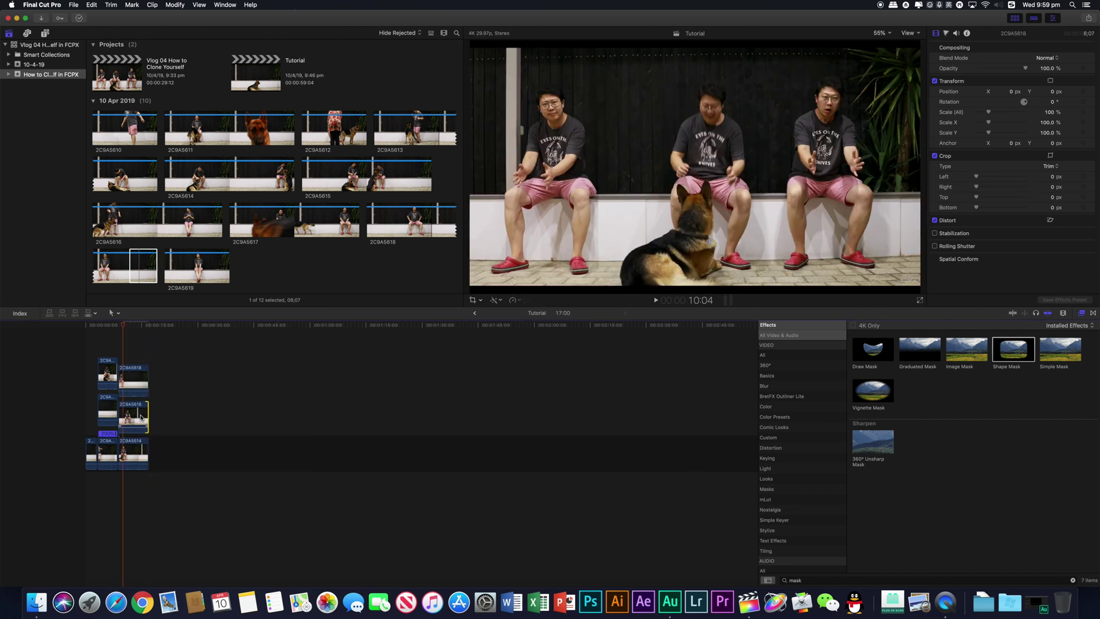
{"action": "left_click", "coordinate": [140, 417]}
{"action": "left_click_drag", "start_coordinate": [123, 326], "coordinate": [102, 329]}
{"action": "key", "text": "space"}
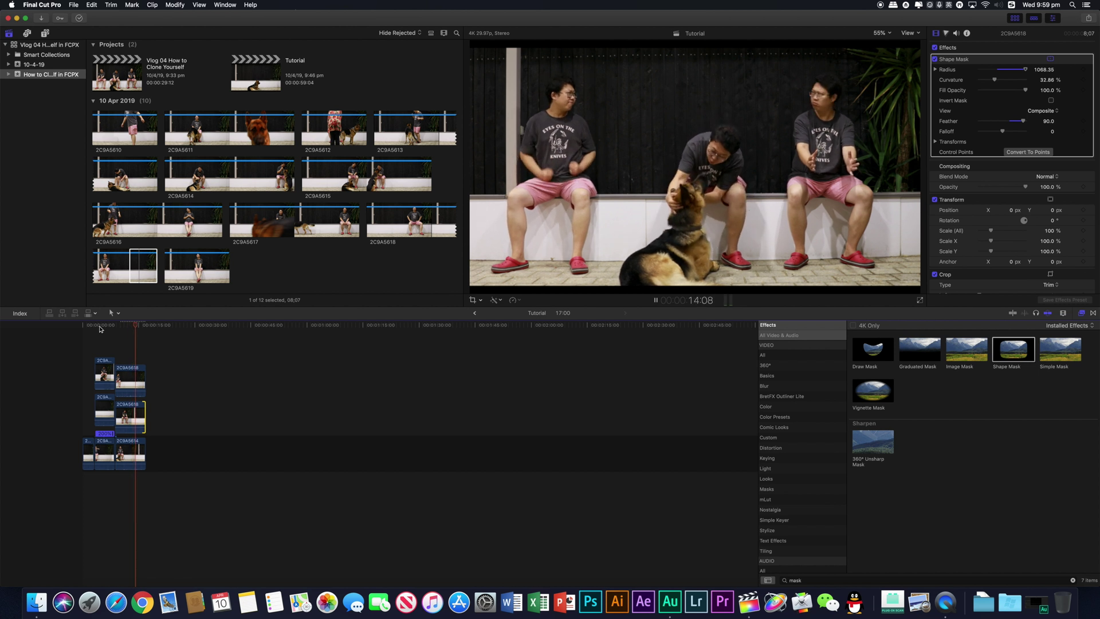
{"action": "key", "text": "space"}
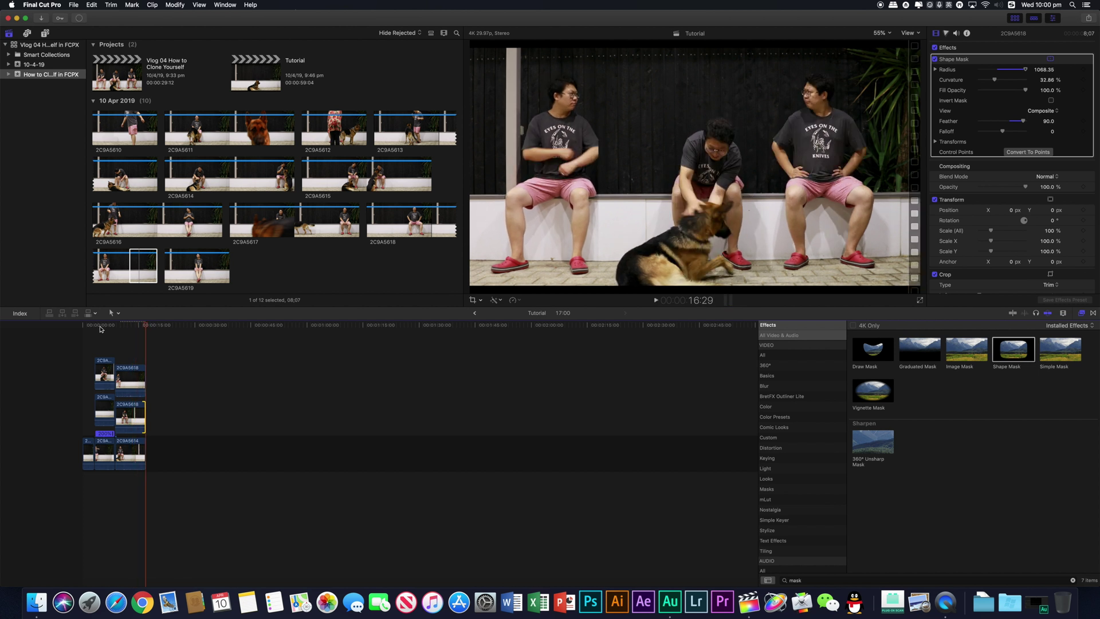